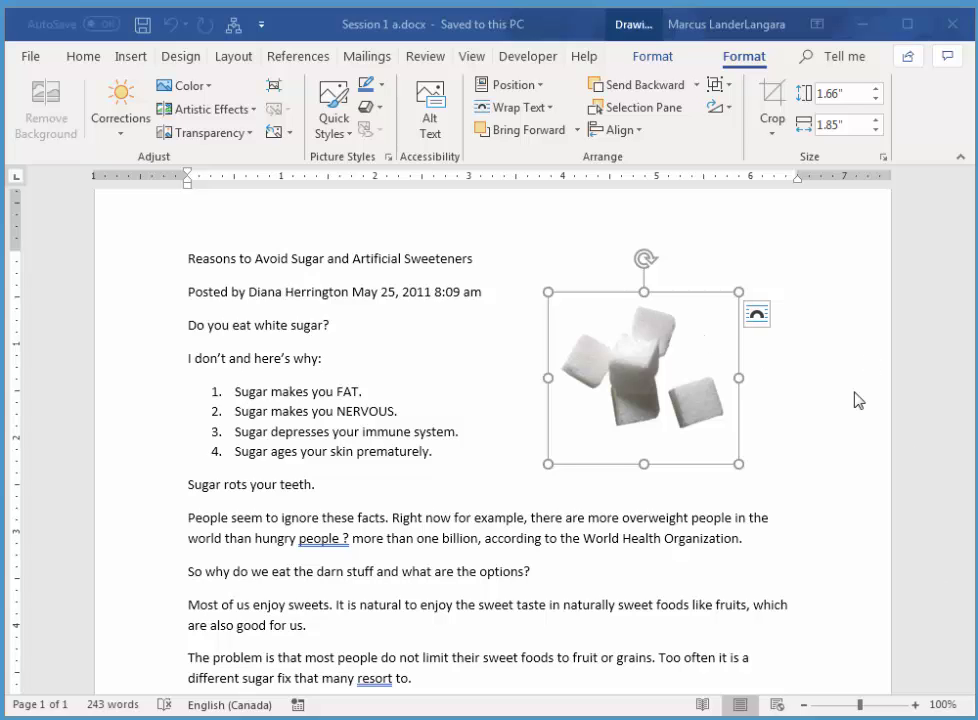
# Create a new blank document
pyautogui.click(33, 58)
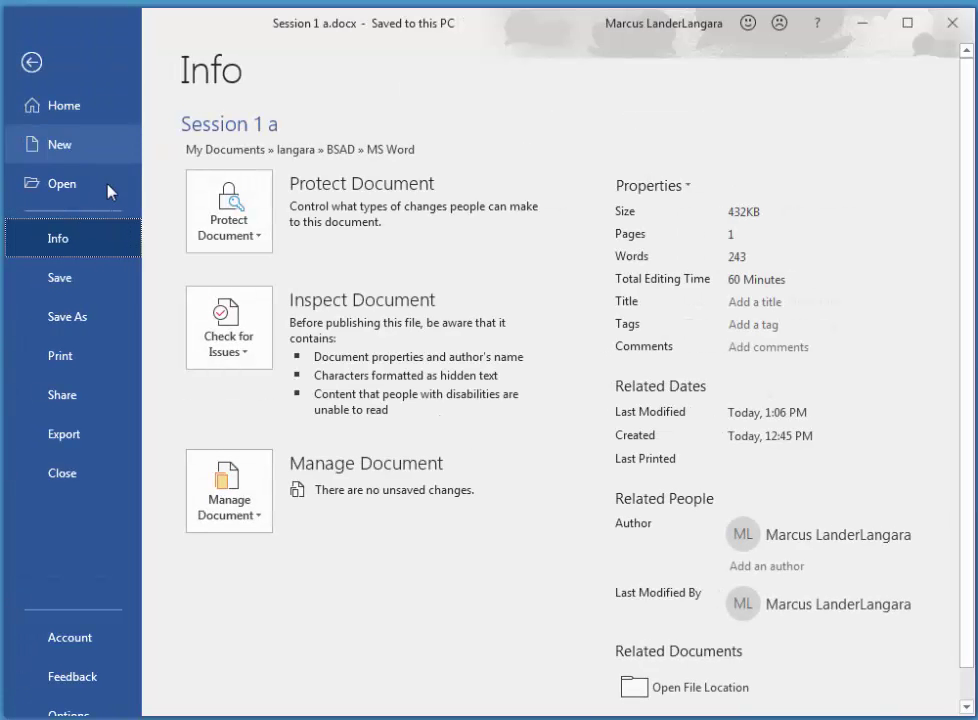
pyautogui.click(57, 146)
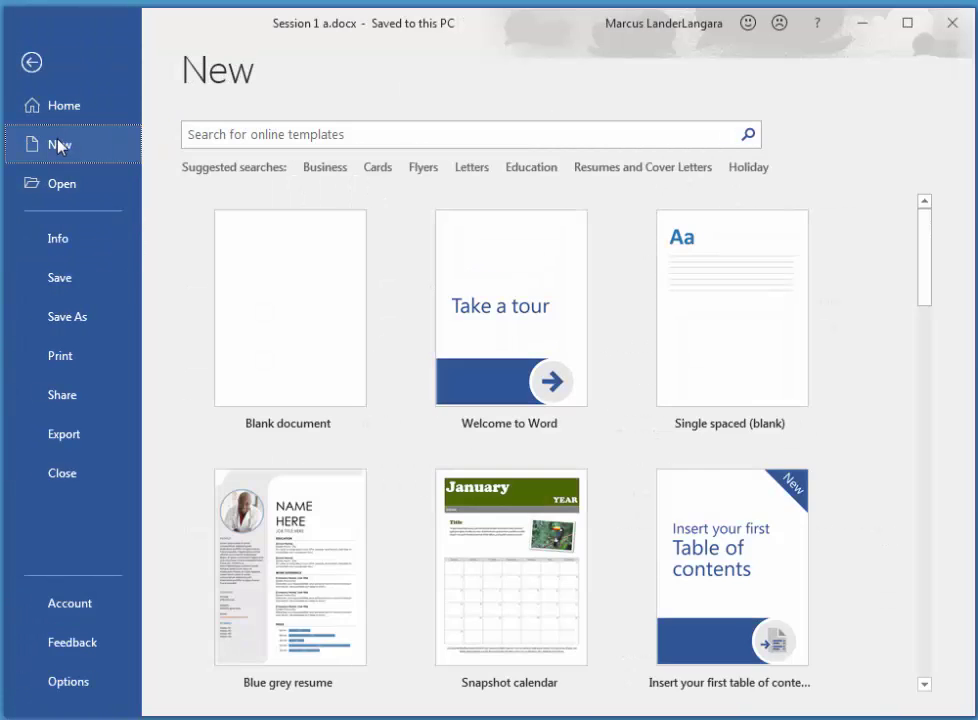
pyautogui.moveTo(925, 277); pyautogui.dragTo(919, 249)
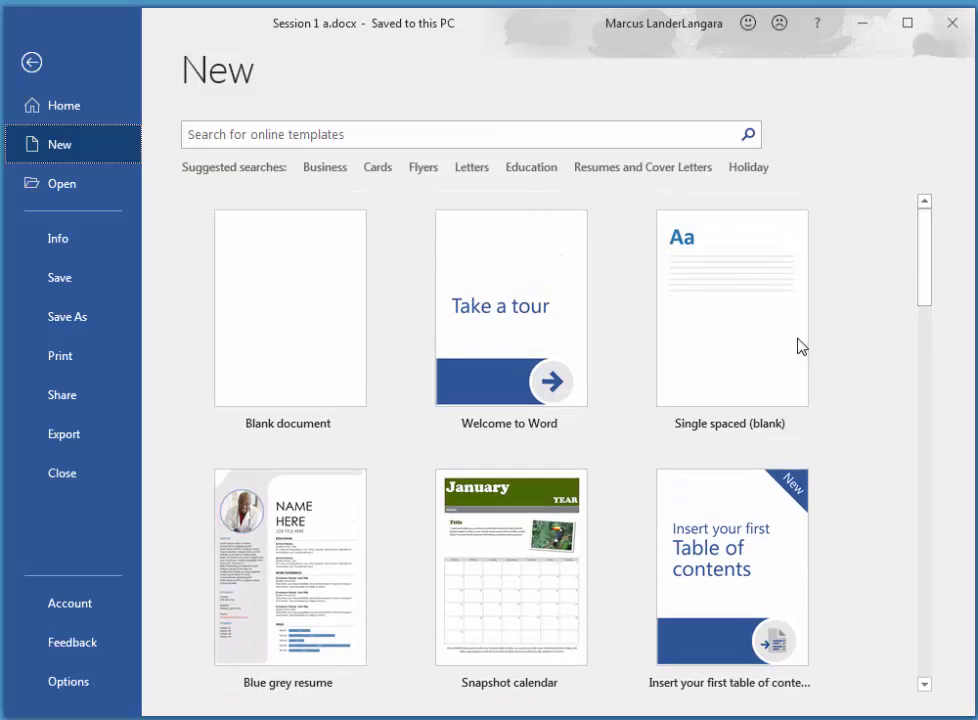
pyautogui.click(273, 306)
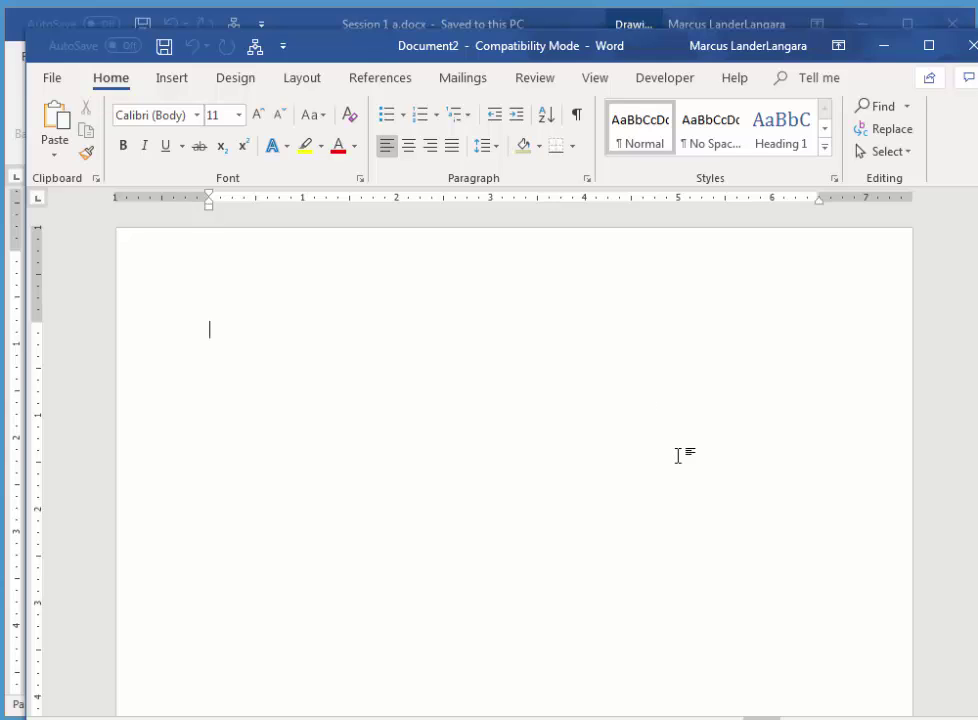
# Show the formatting marks and enter the title "Shopping List" followed by a new paragraph
pyautogui.click(577, 115)
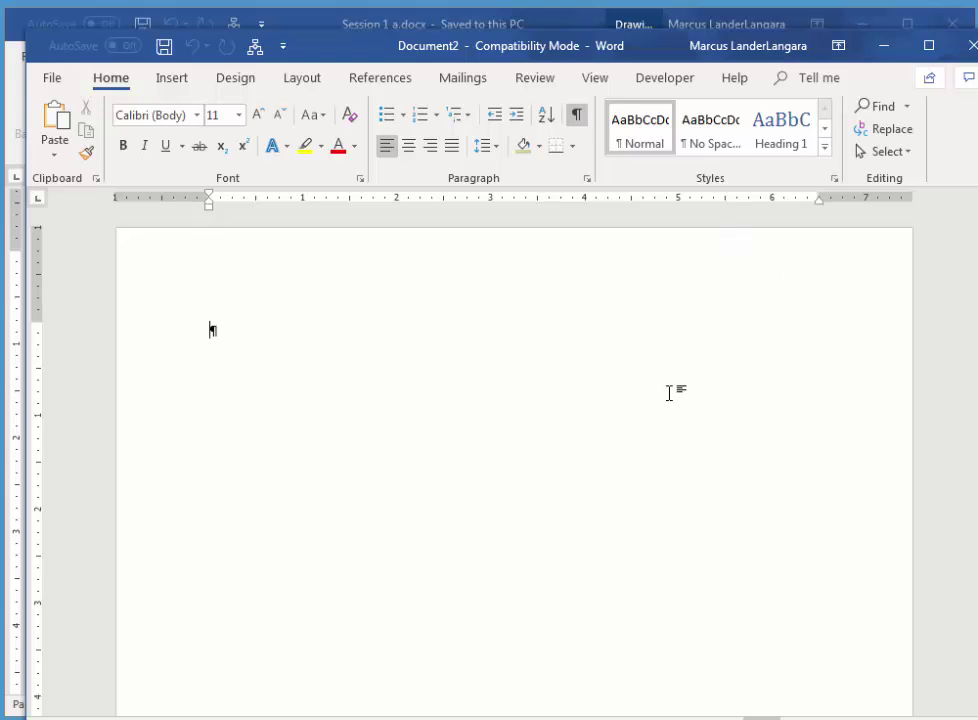
pyautogui.write('Shopping List')
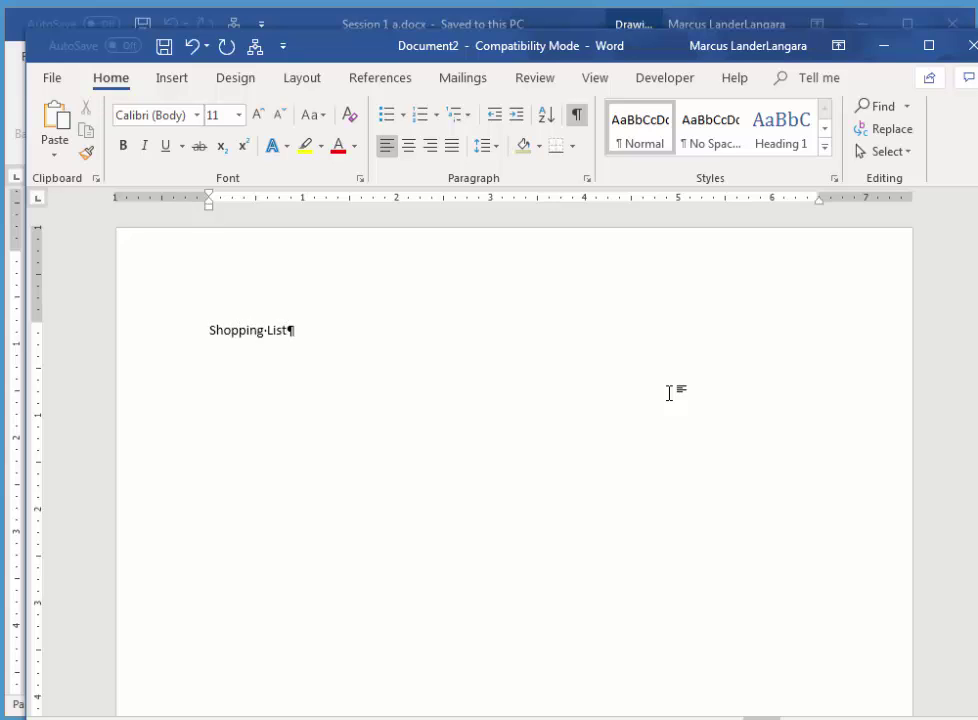
pyautogui.press('Return')
pyautogui.scroll(4, 514, 450)
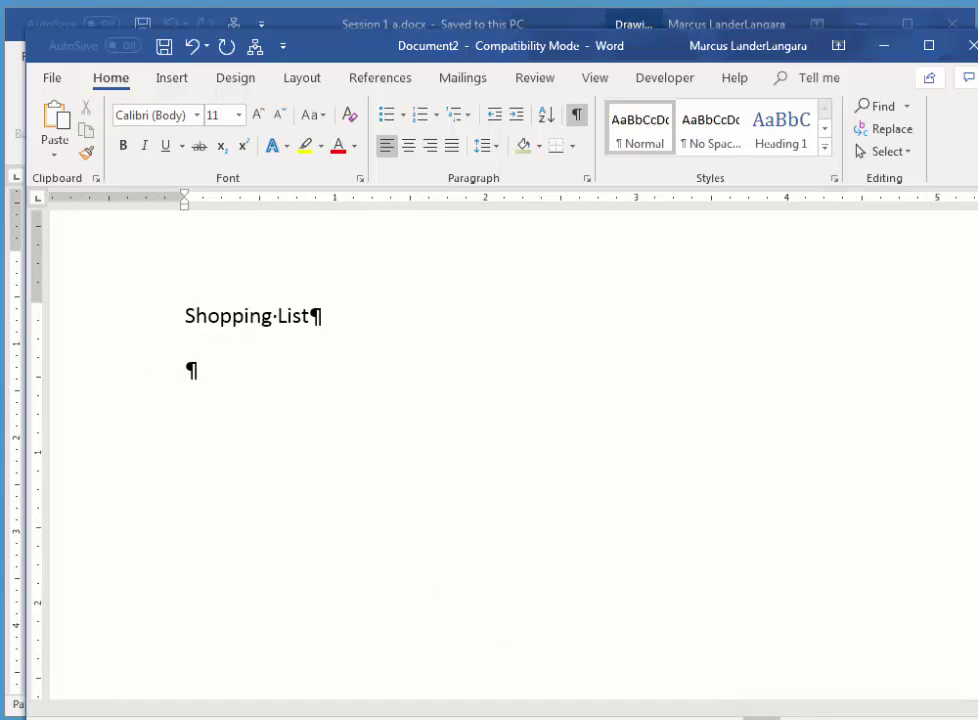
pyautogui.scroll(-1, 514, 450)
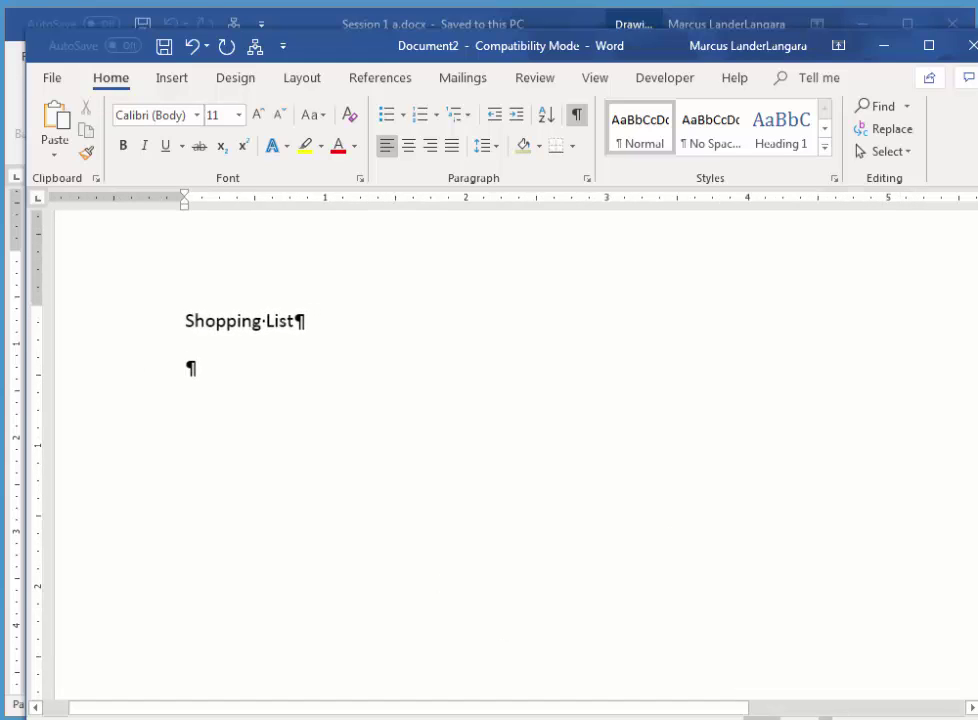
pyautogui.scroll(-1, 514, 450)
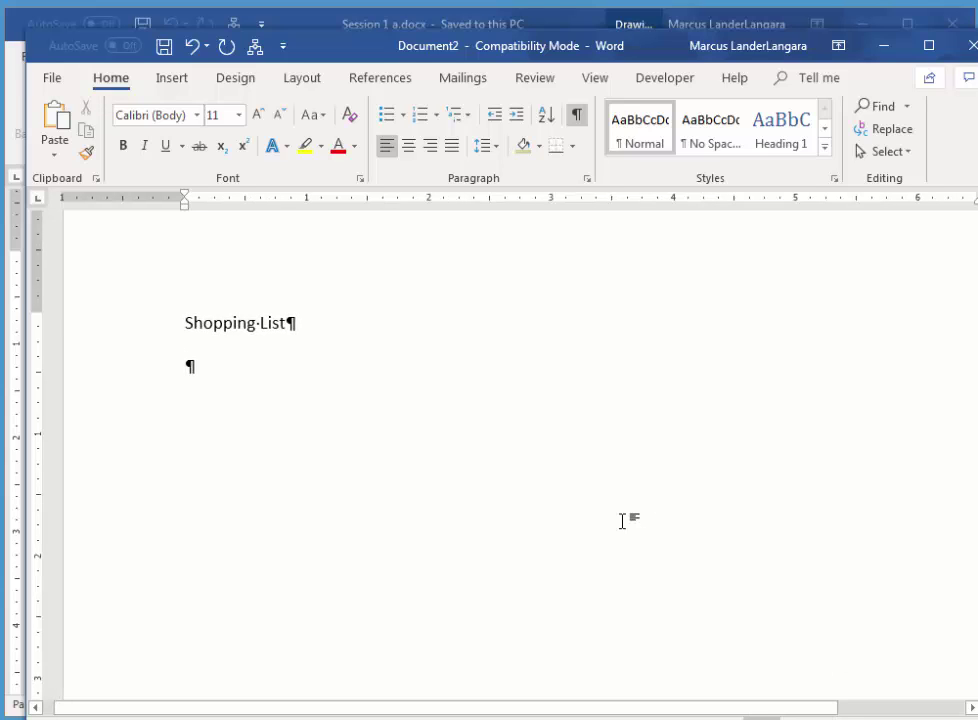
# Enter the tab-separated headings Product, Amount and Price in the paragraph below the title
pyautogui.write('Product')
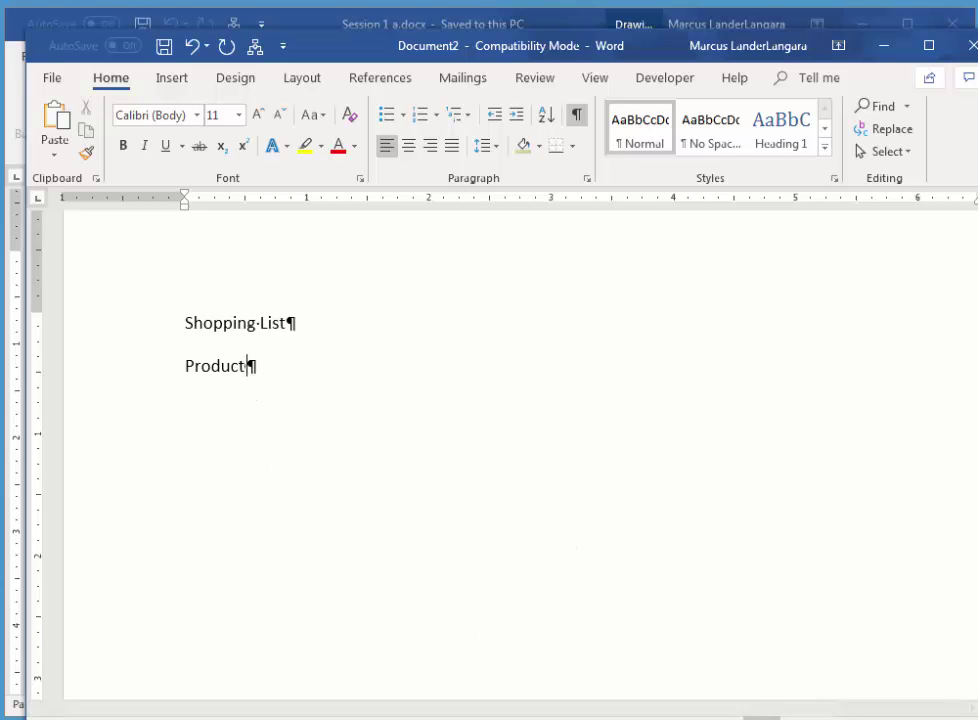
pyautogui.scroll(-4, 258, 366)
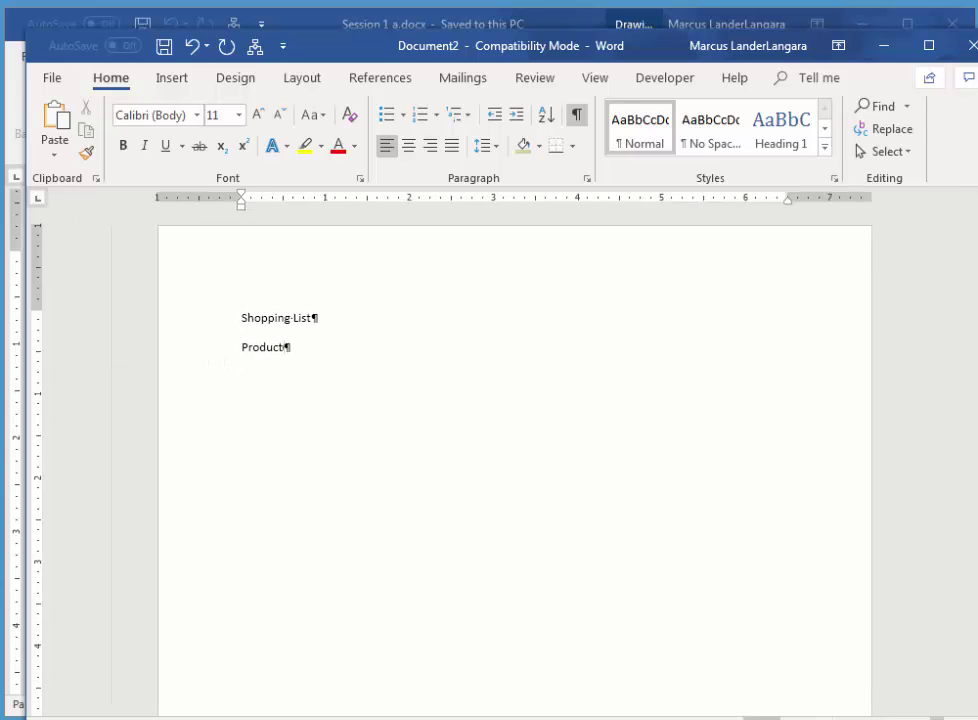
pyautogui.scroll(4, 258, 366)
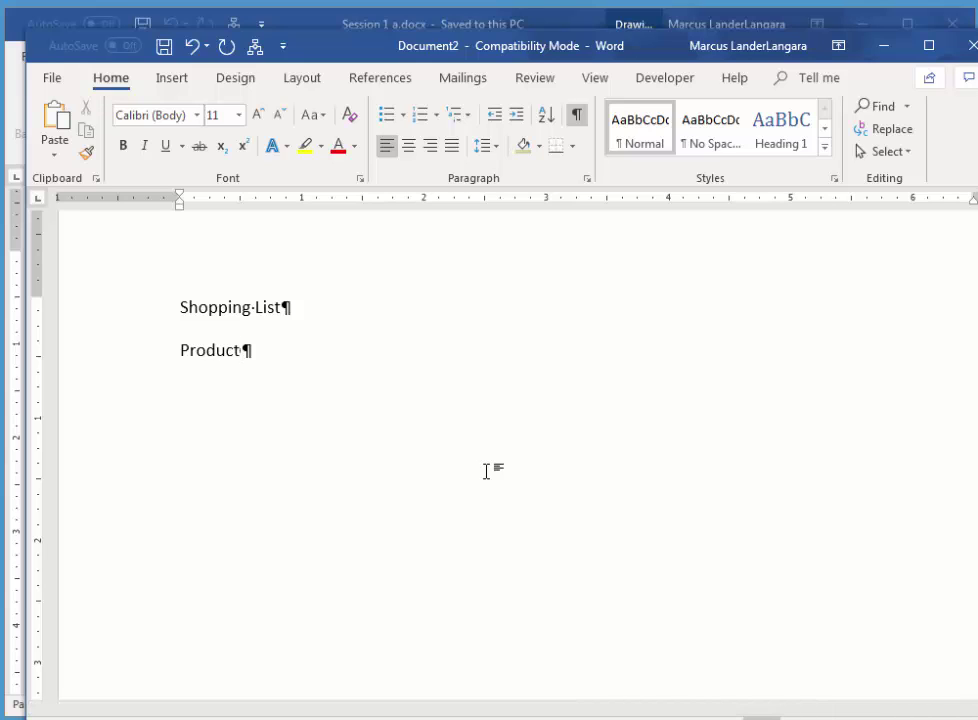
pyautogui.write('Amount')
pyautogui.press('Tab')
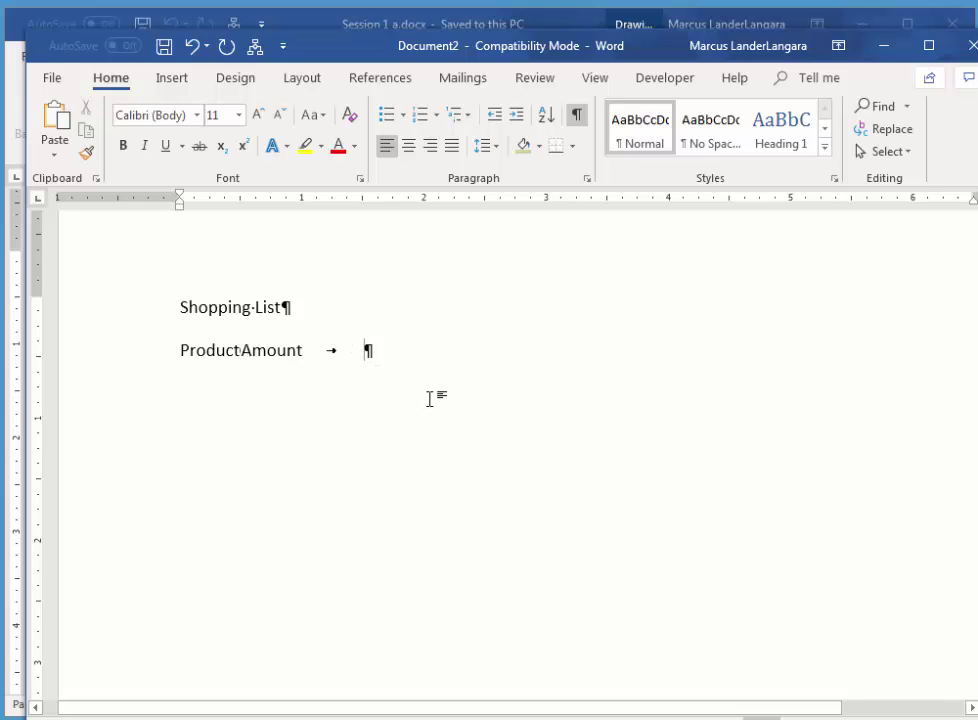
pyautogui.write('Price')
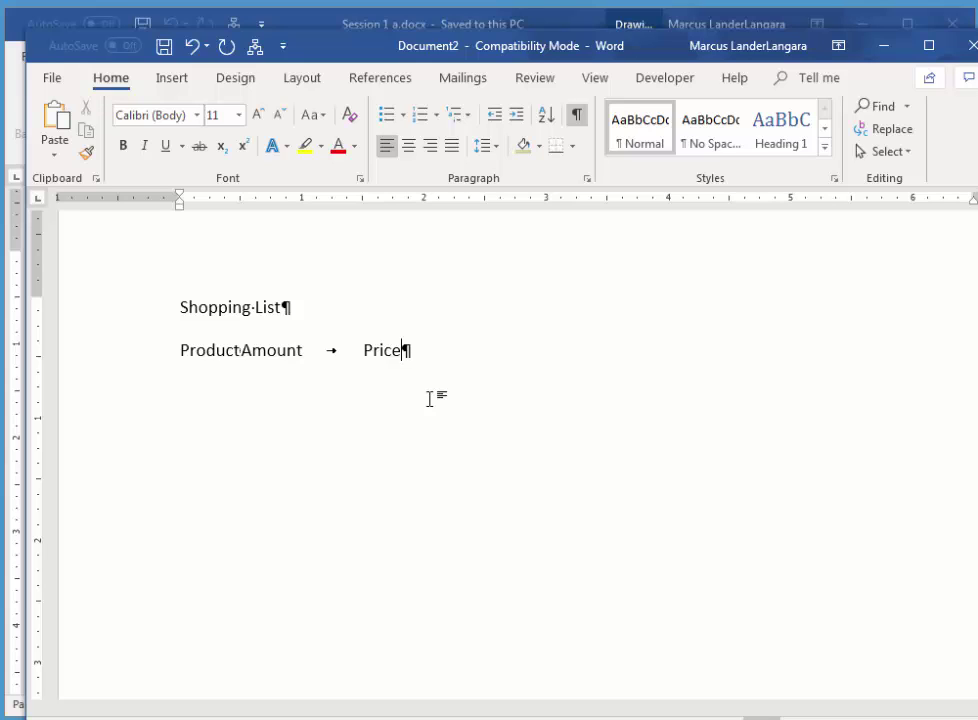
# Add a tab-separated row below the headings with Eggs, 1 dozen and $2.95
pyautogui.press('Return')
pyautogui.write('Eggs')
pyautogui.press('Tab')
pyautogui.write('1 dozen')
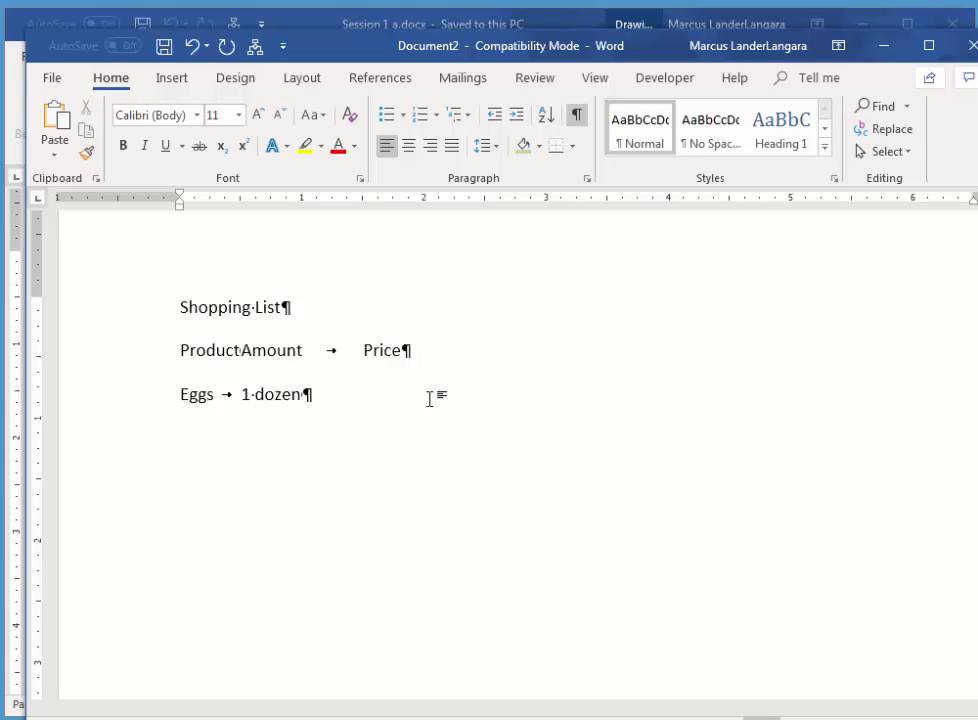
pyautogui.write('$2.95')
# Add a tab-separated row below Eggs with Milk, 2 litres and $2.31
pyautogui.press('Return')
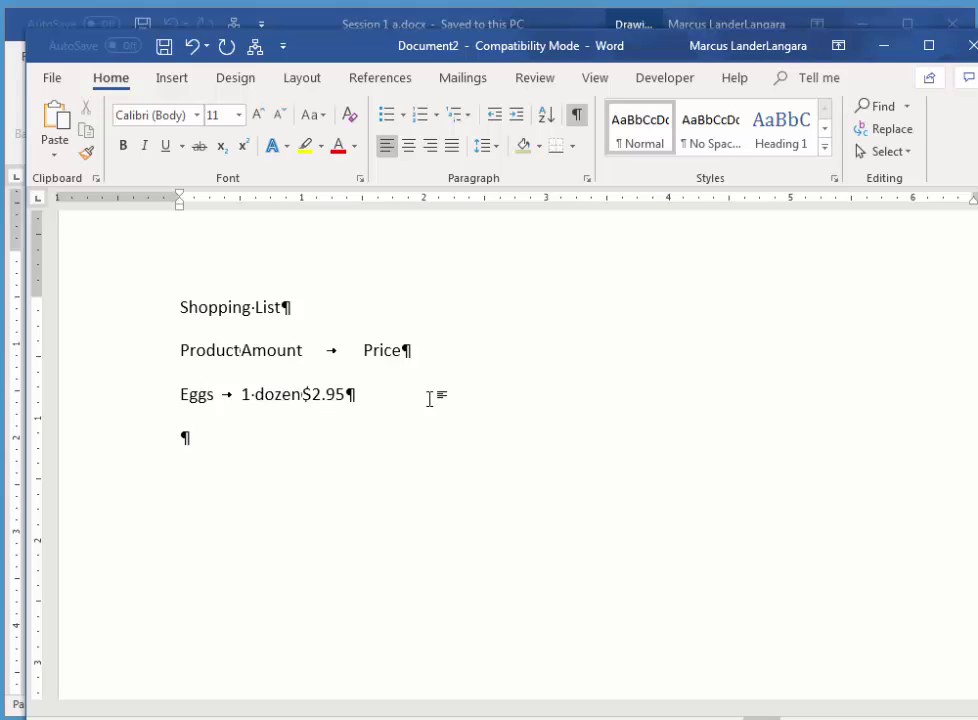
pyautogui.write('Milk¶')
pyautogui.press('Tab')
pyautogui.write('2 lit')
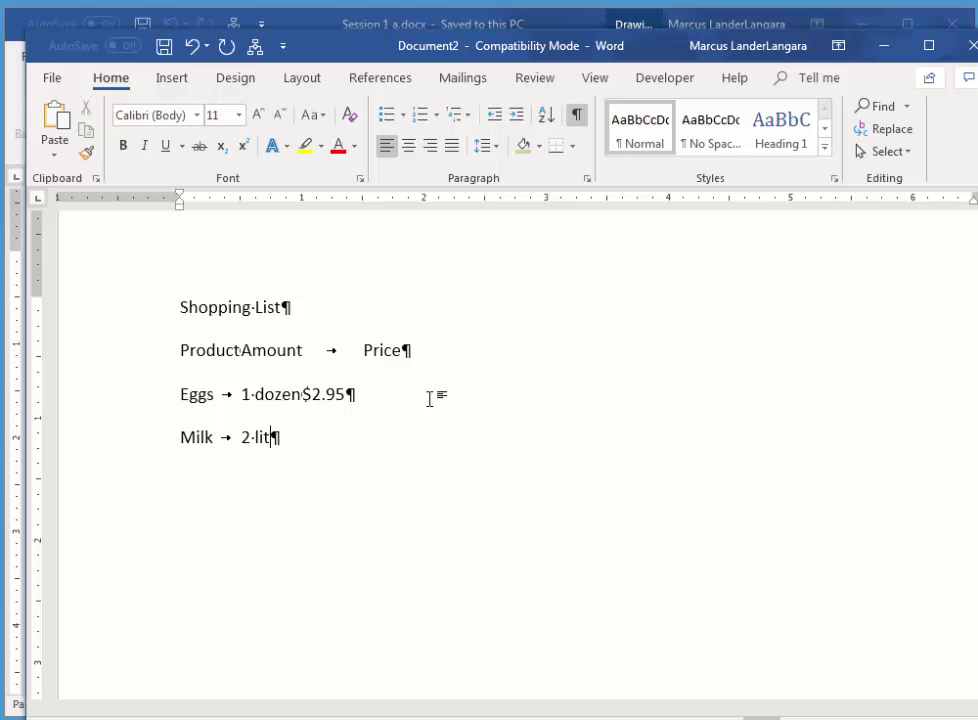
pyautogui.write('res')
pyautogui.press('Tab')
pyautogui.write('$2.31')
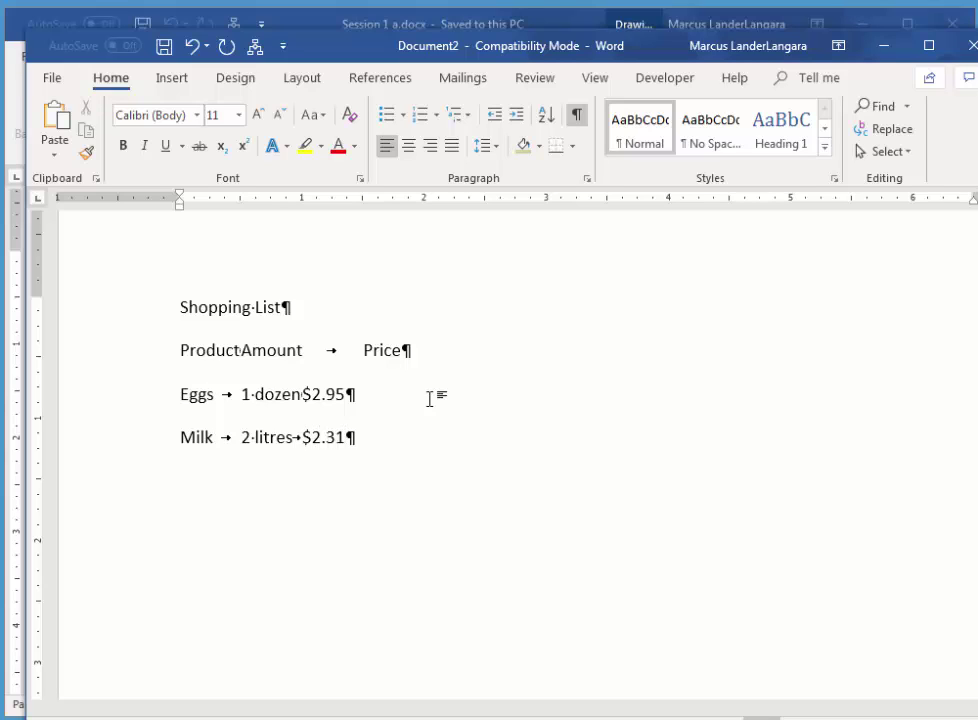
# Add a tab-separated row below Milk with Bread, 1 loaf and $2.00
pyautogui.press('Return')
pyautogui.write('Bread')
pyautogui.press('Tab')
pyautogui.write('1 loaf')
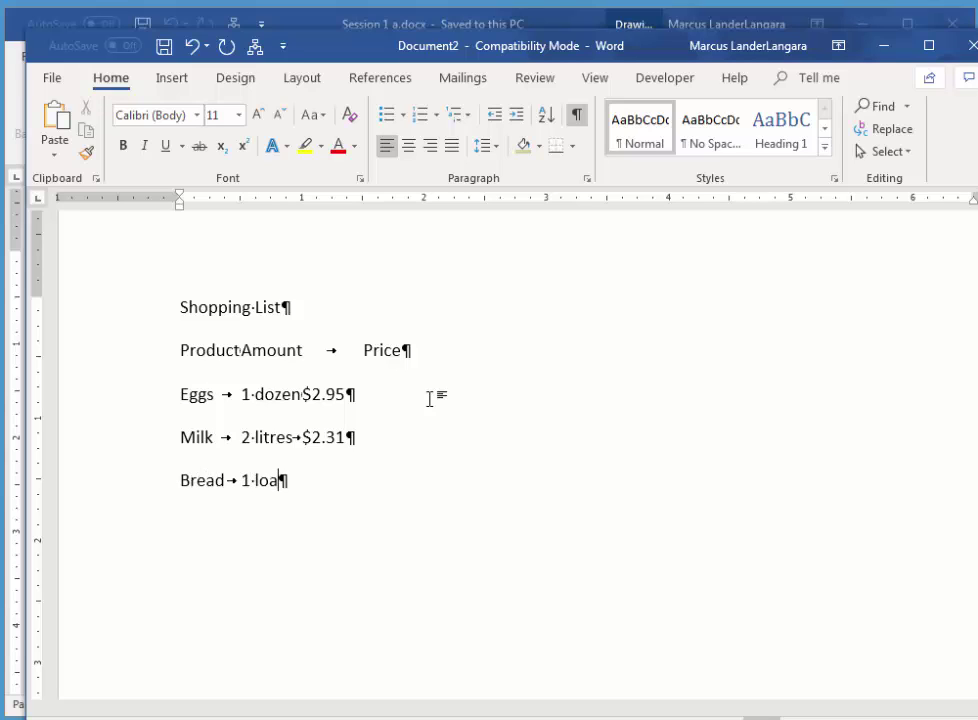
pyautogui.press('Tab')
pyautogui.write('$2.00')
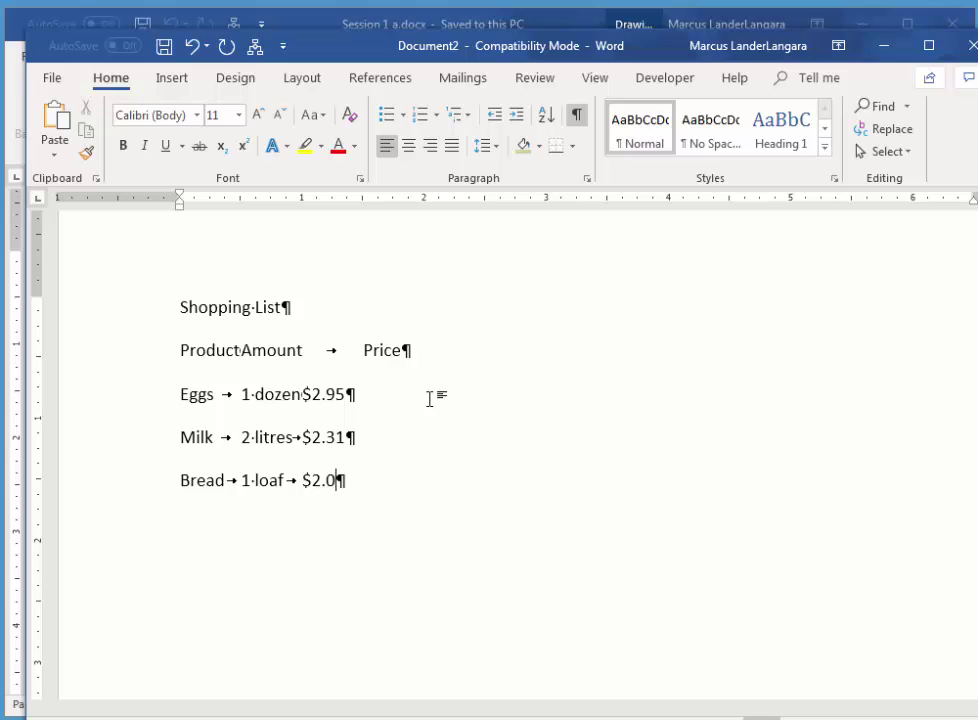
# Add a tab-separated row below Bread with Apples, 6 and $2.00
pyautogui.press('Return')
pyautogui.write('Apples')
pyautogui.press('Tab')
pyautogui.write('6')
pyautogui.press('Tab')
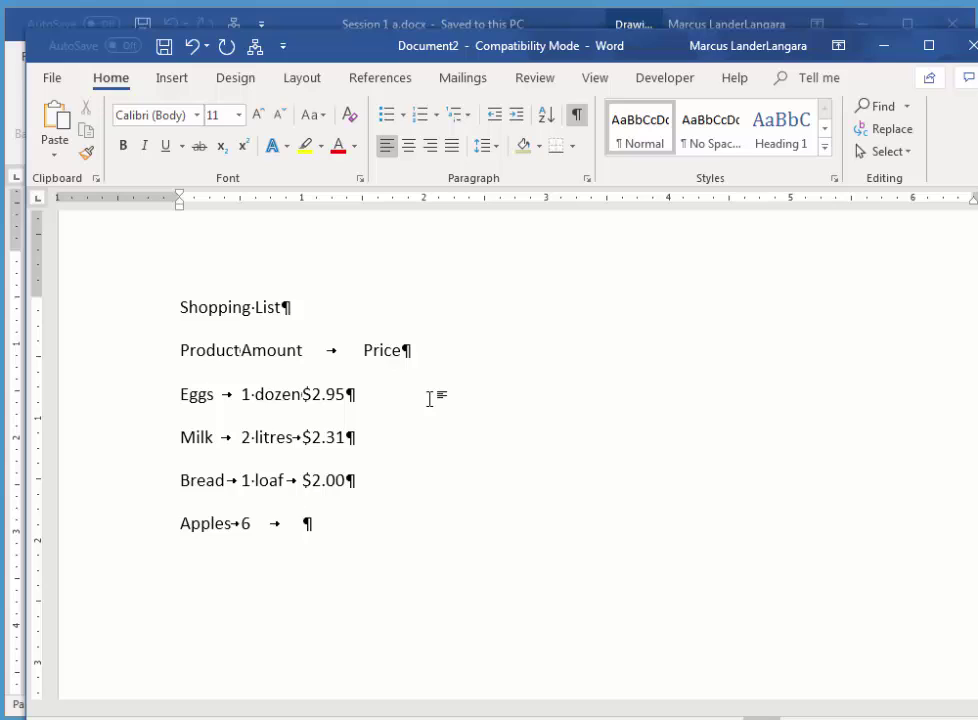
pyautogui.write('$2.00')
# Add a tab-separated row below Apples with Oranges, 12 and $5.00
pyautogui.press('Return')
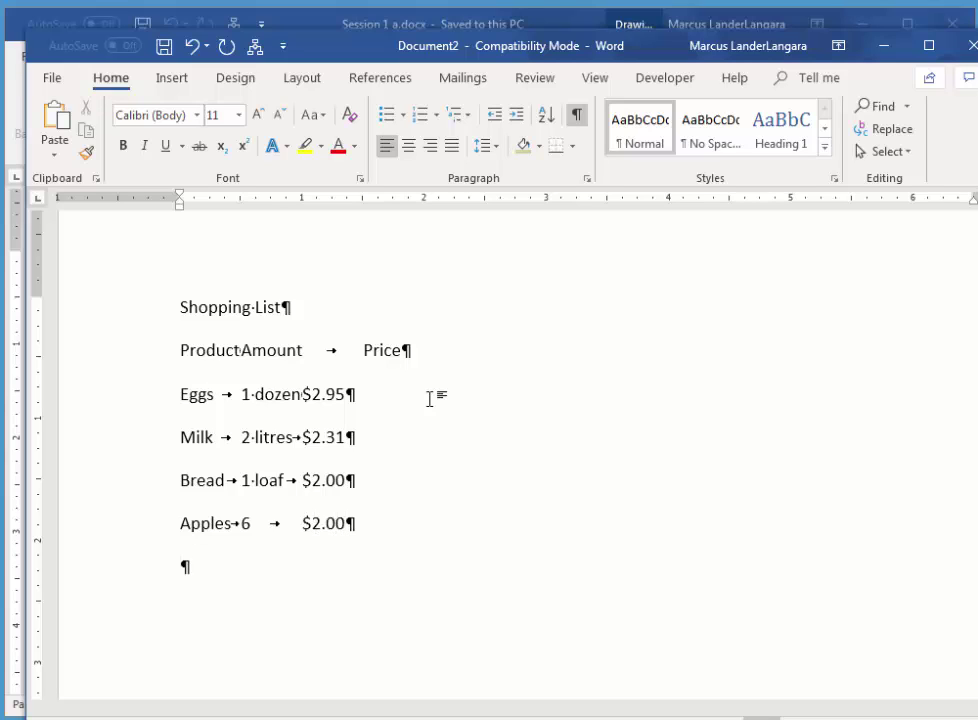
pyautogui.write('Oranges')
pyautogui.press('Tab')
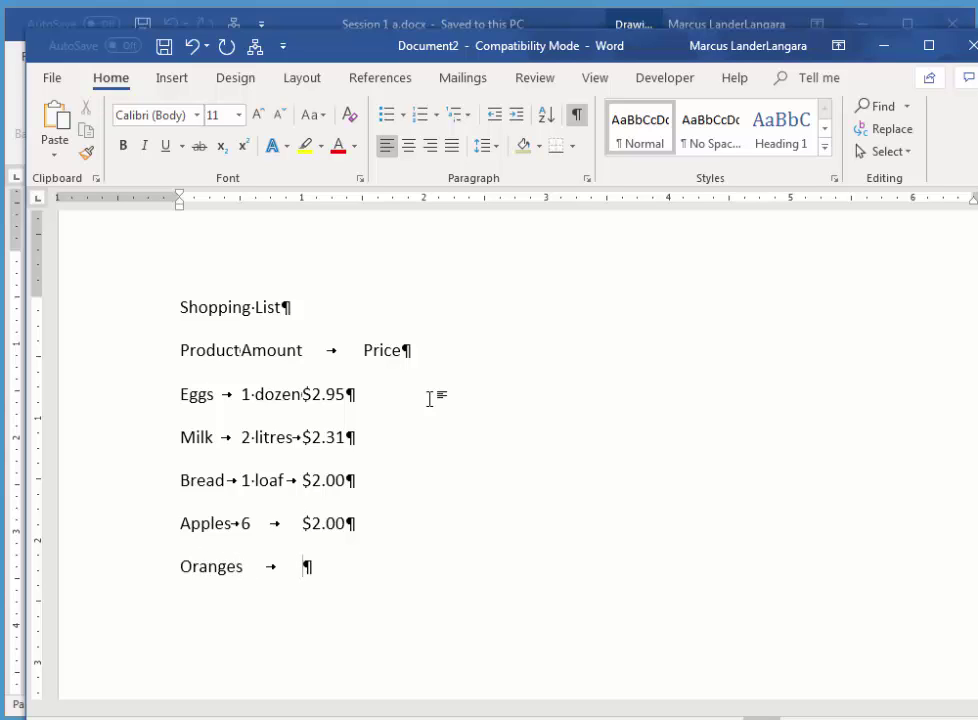
pyautogui.write('12')
pyautogui.press('Tab')
pyautogui.write('$5.0')
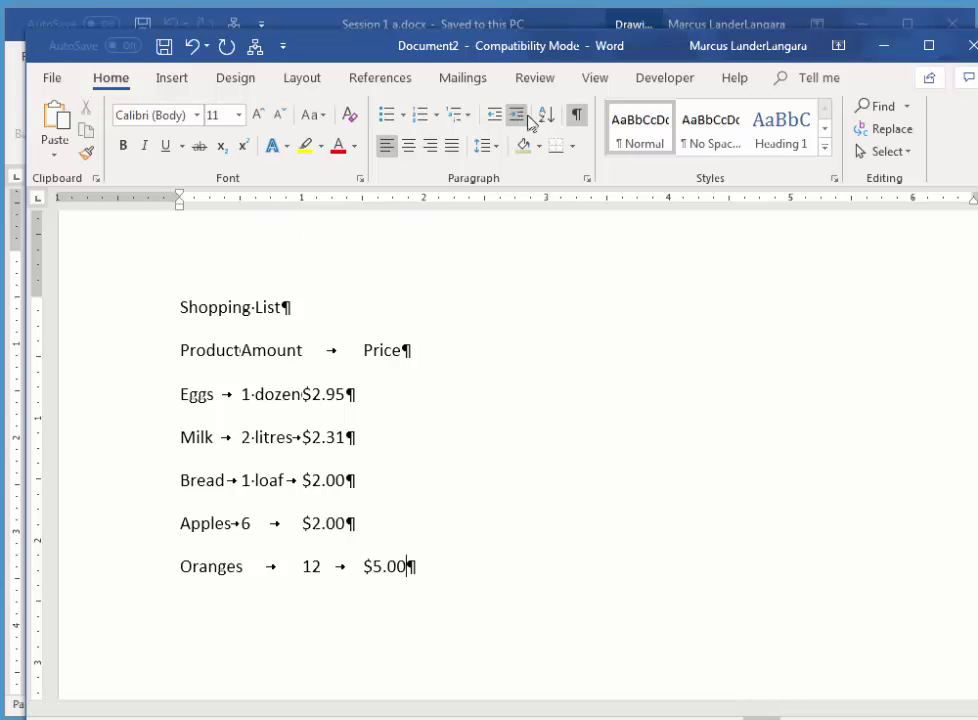
# Set a left tab stop at 2.5 inches on the ruler for the rows from Product through Oranges
pyautogui.click(594, 87)
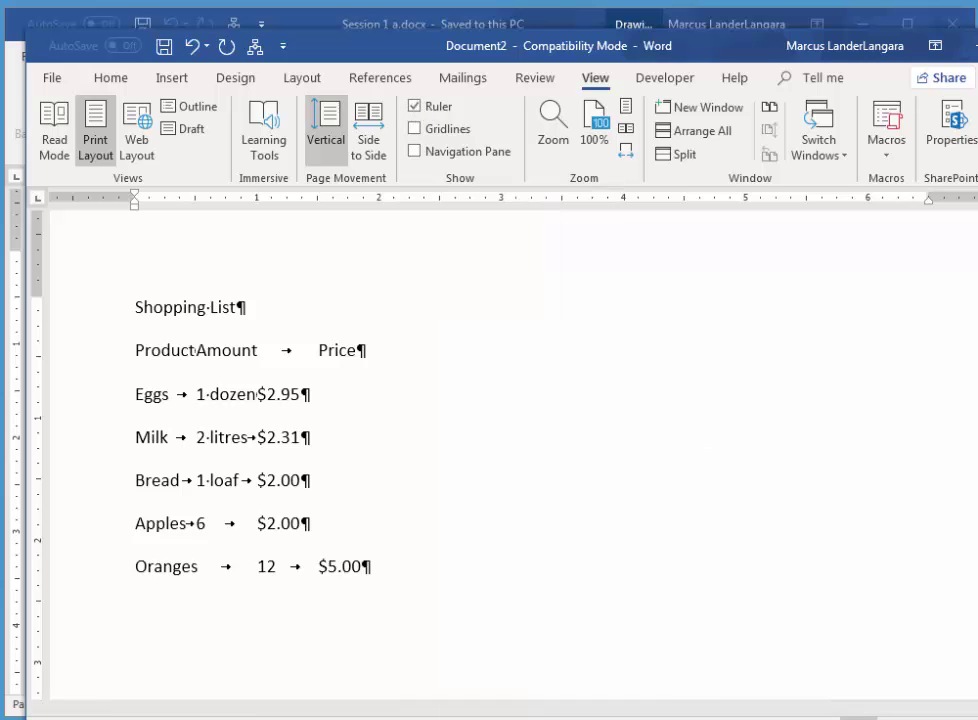
pyautogui.moveTo(977, 203); pyautogui.dragTo(961, 203)
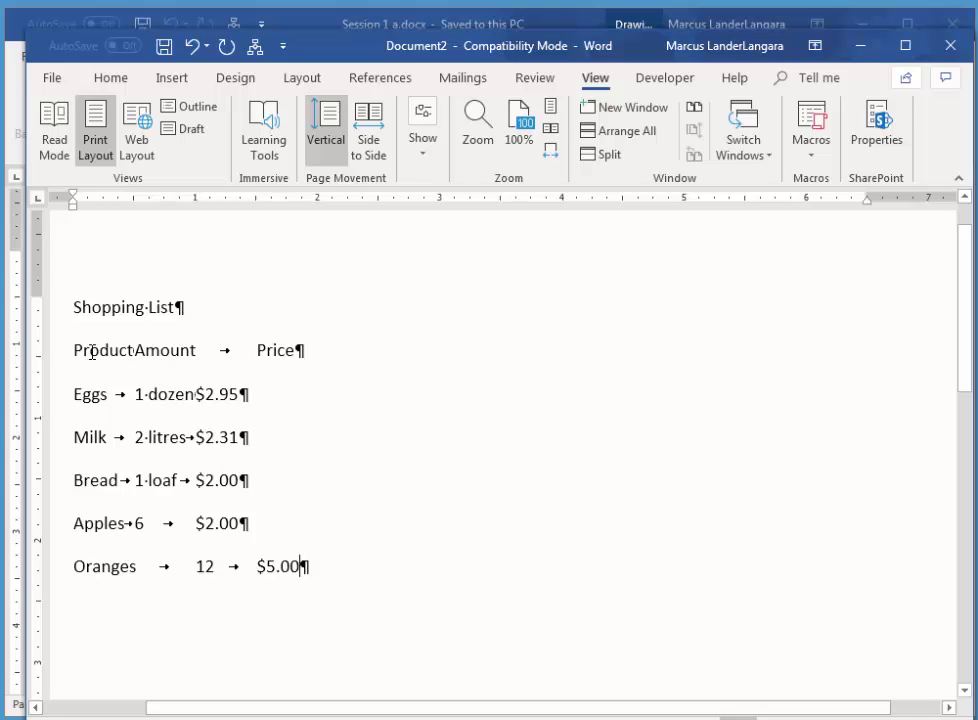
pyautogui.moveTo(91, 352); pyautogui.dragTo(137, 572)
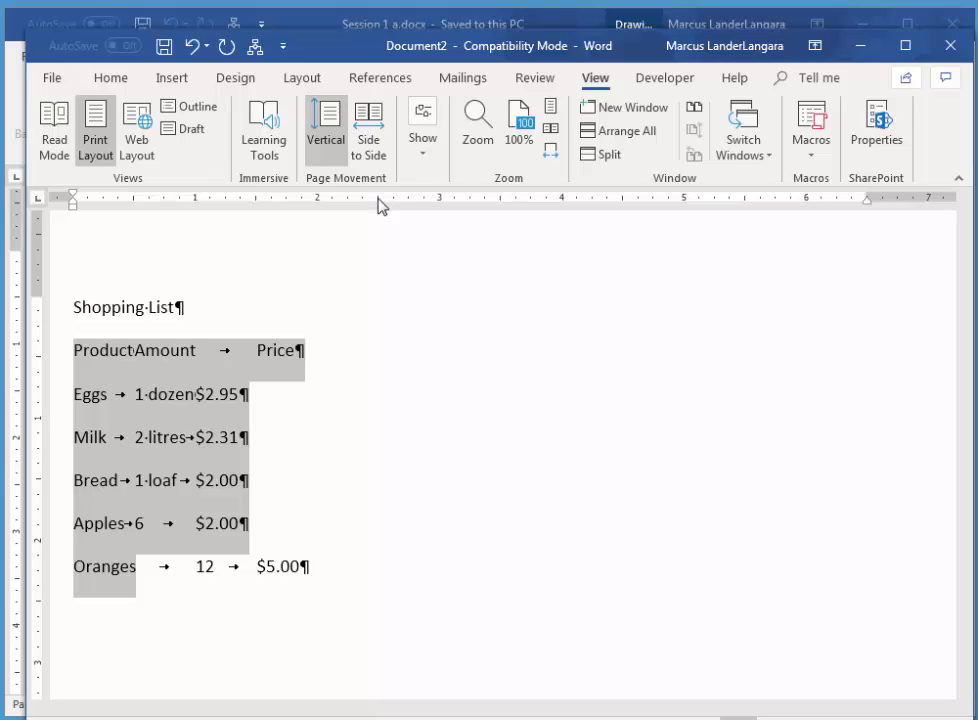
pyautogui.click(378, 199)
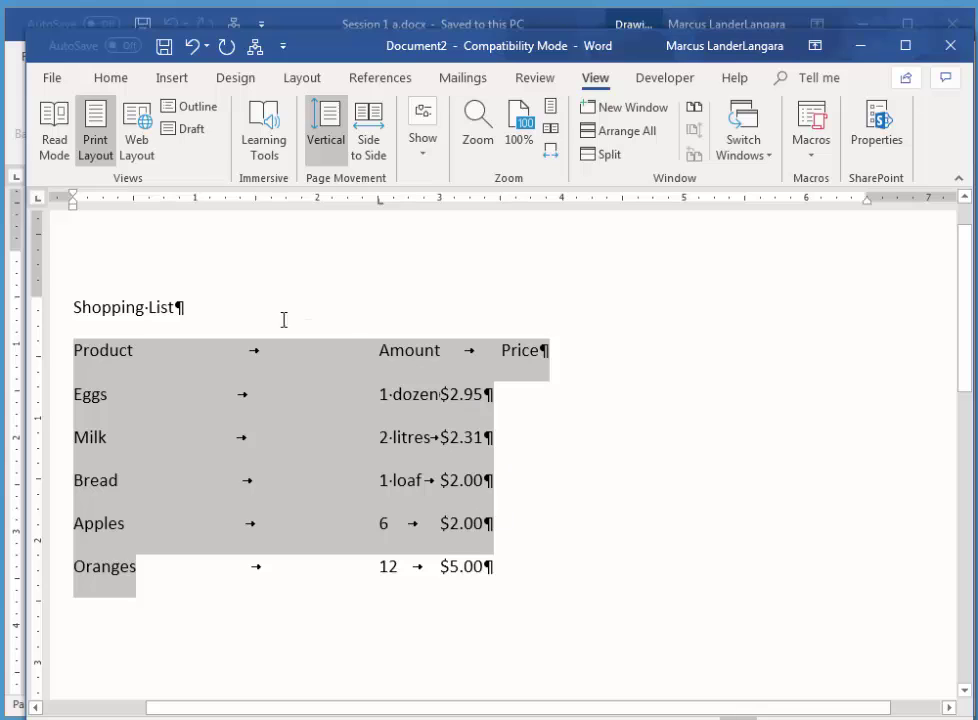
# Try a decimal tab stop at 5 inches and at about 5.3 inches for the selected rows, and remove it
pyautogui.click(39, 204)
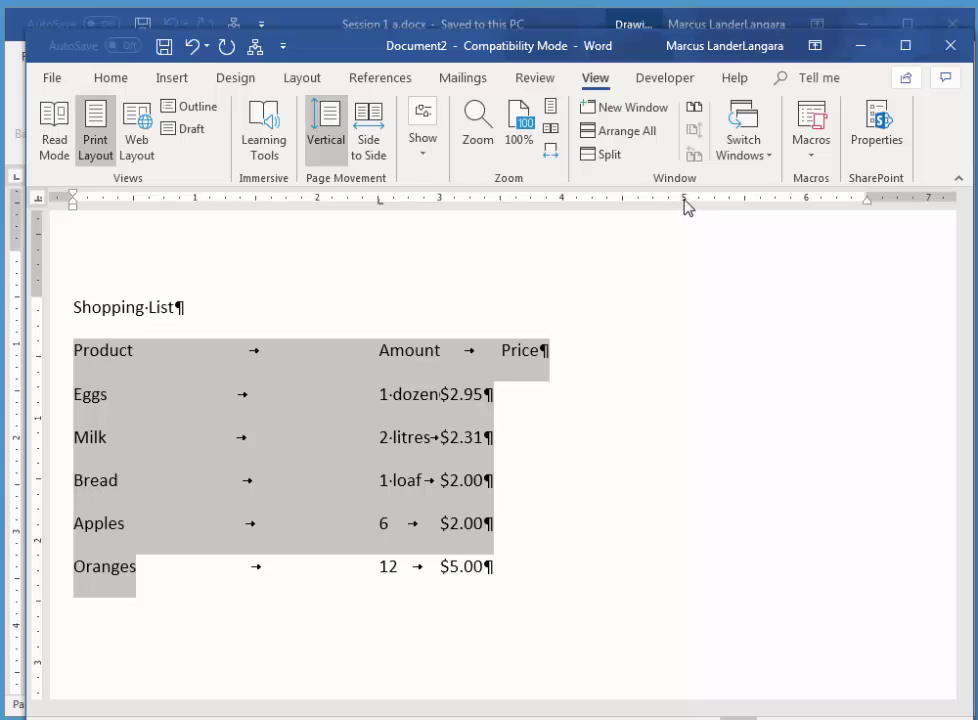
pyautogui.click(684, 198)
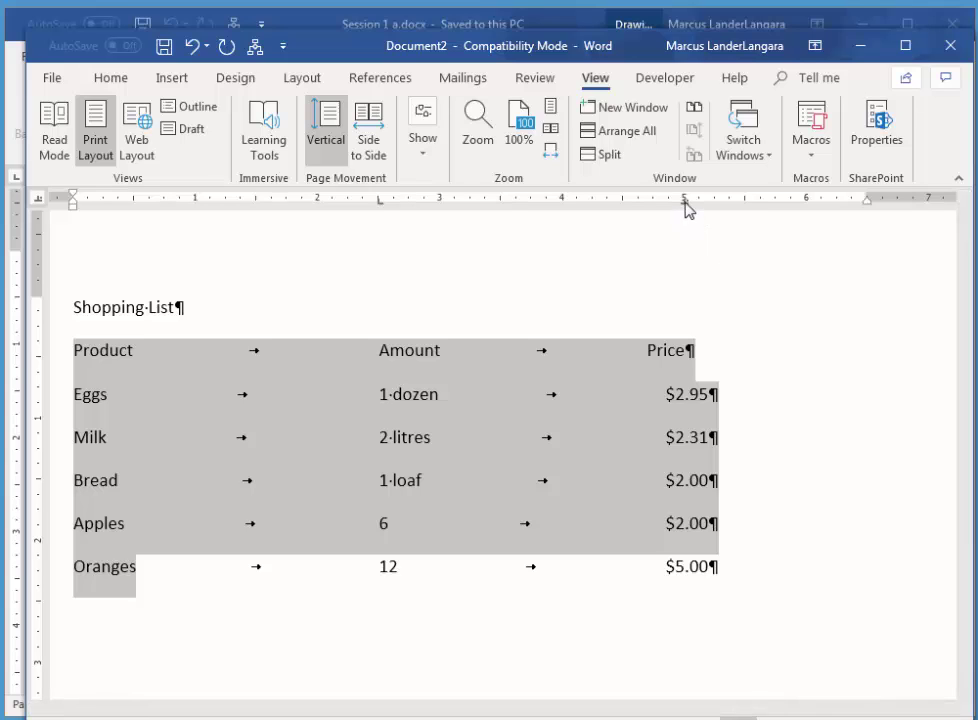
pyautogui.moveTo(684, 203); pyautogui.dragTo(680, 205)
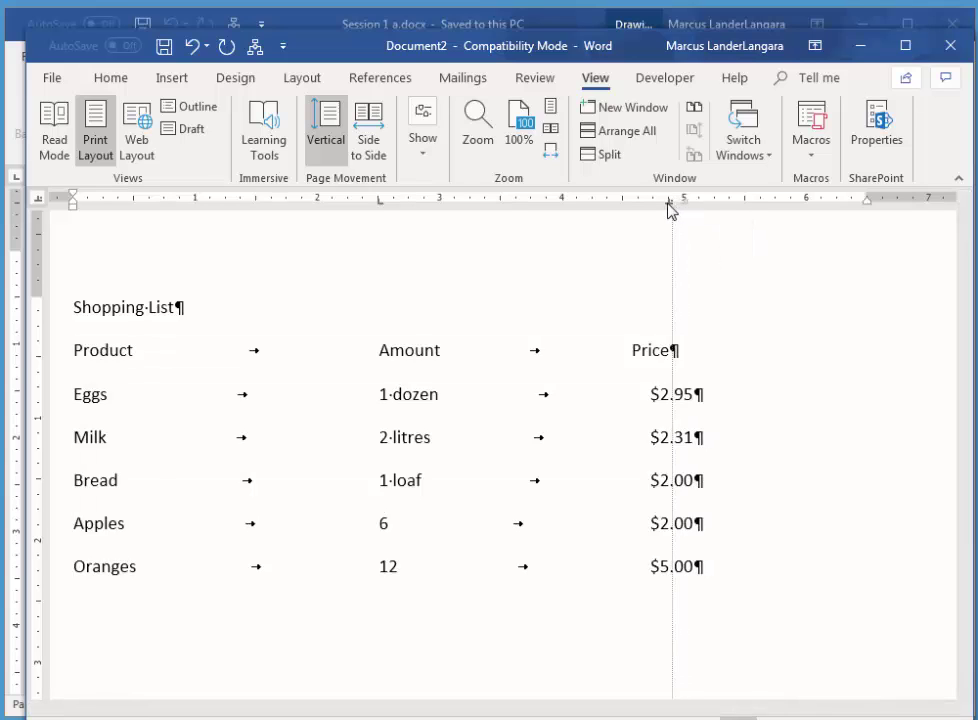
pyautogui.moveTo(668, 203); pyautogui.dragTo(722, 205)
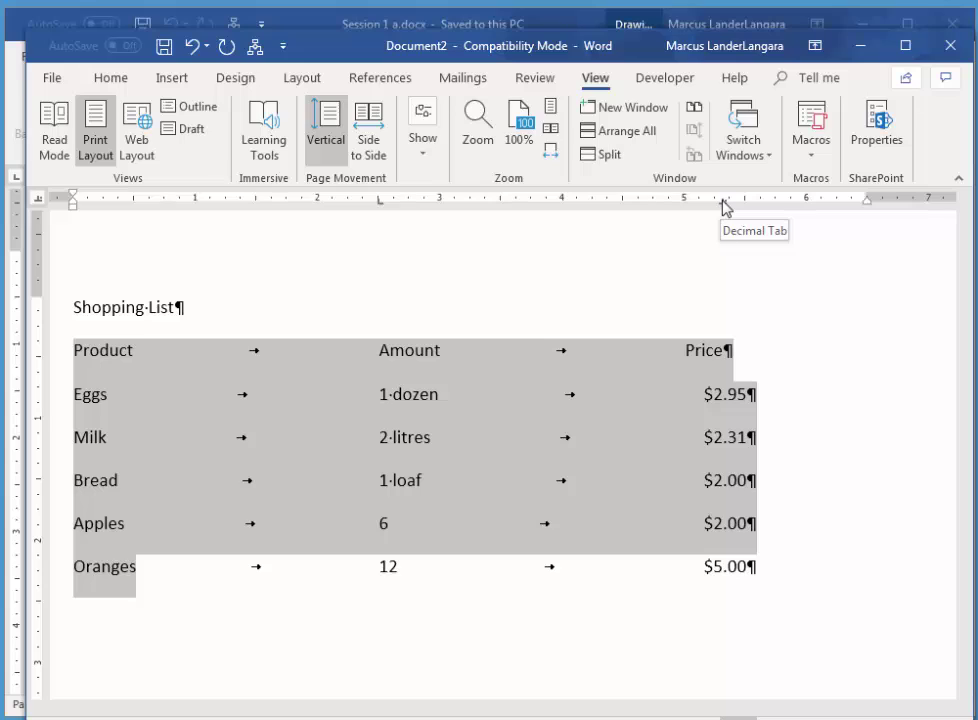
pyautogui.moveTo(722, 203); pyautogui.dragTo(726, 222)
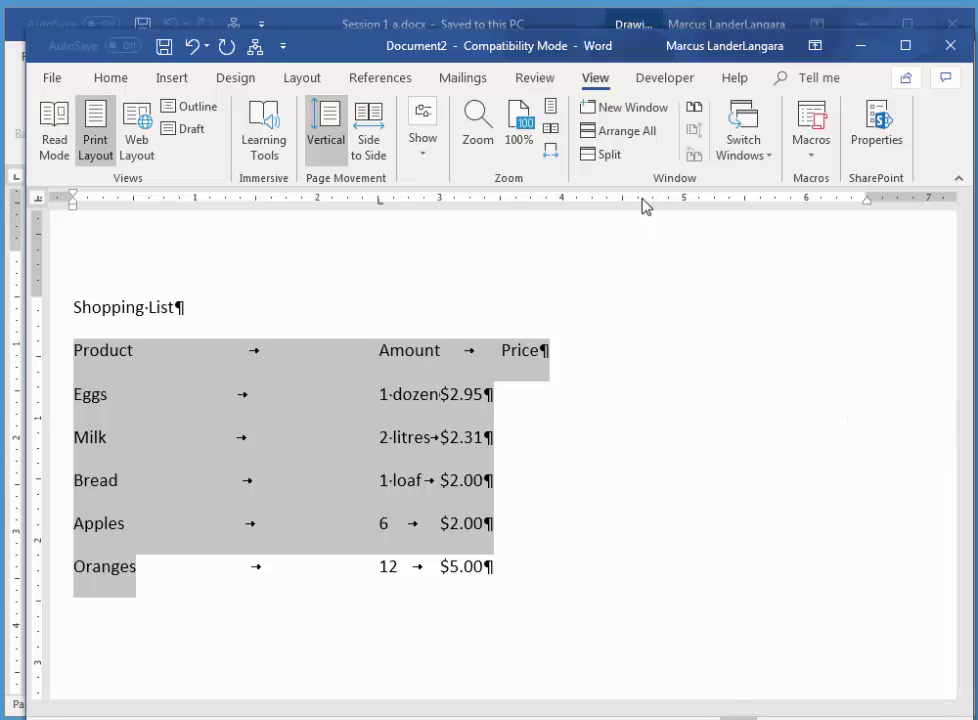
# Add a decimal tab stop at 4.5 inches to the selected rows and remove it again
pyautogui.click(621, 200)
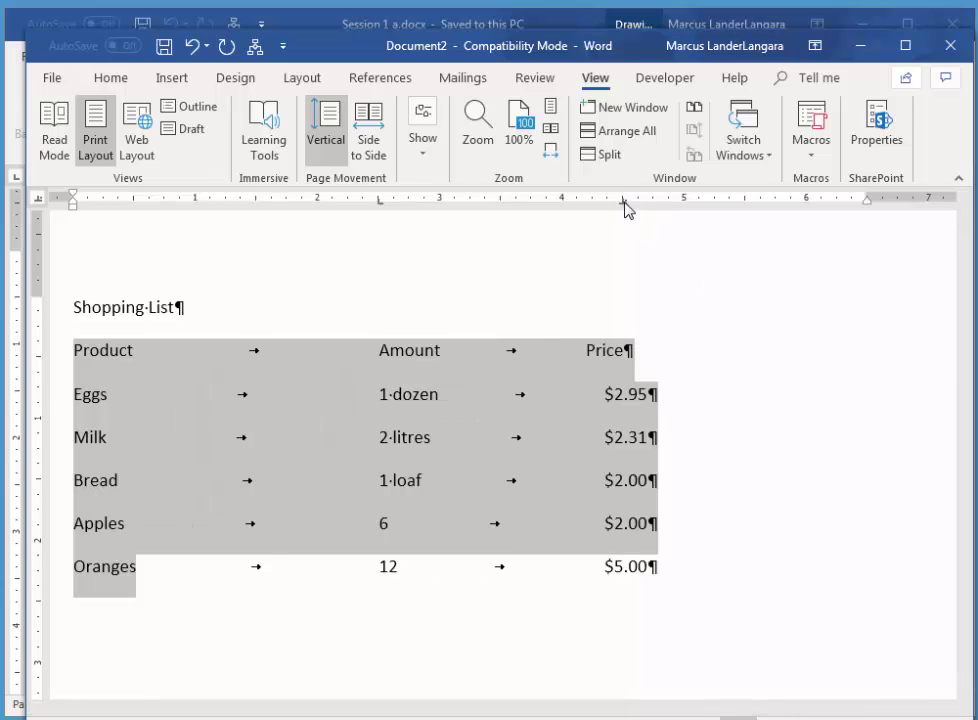
pyautogui.moveTo(624, 209); pyautogui.dragTo(934, 441)
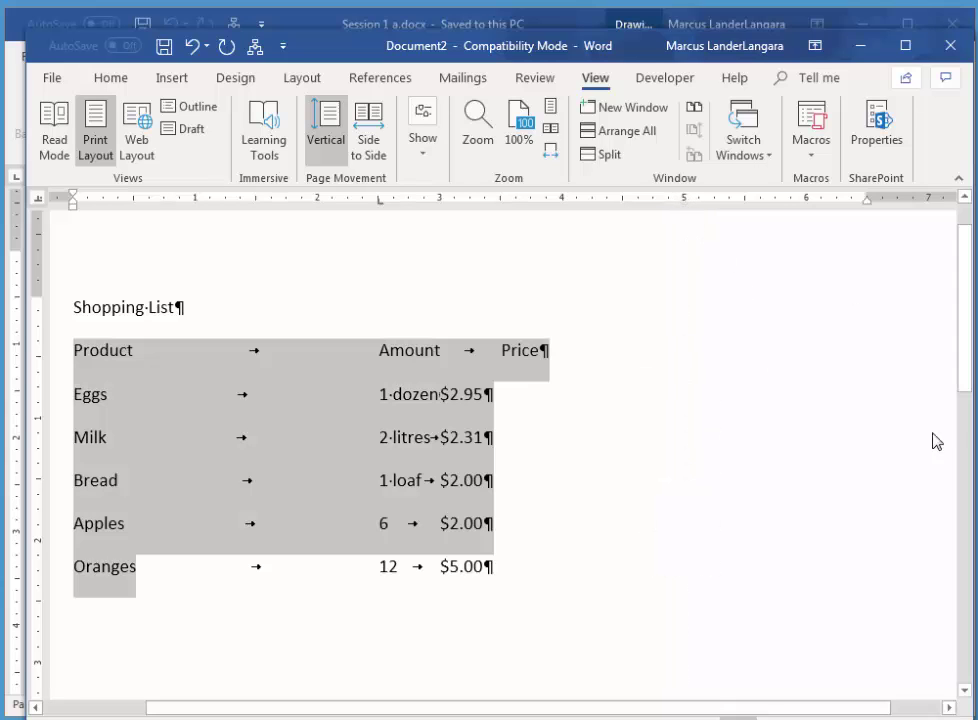
# Try a decimal tab stop at 5 inches on the selected rows, and replace it with a right tab stop at 5 inches
pyautogui.click(684, 198)
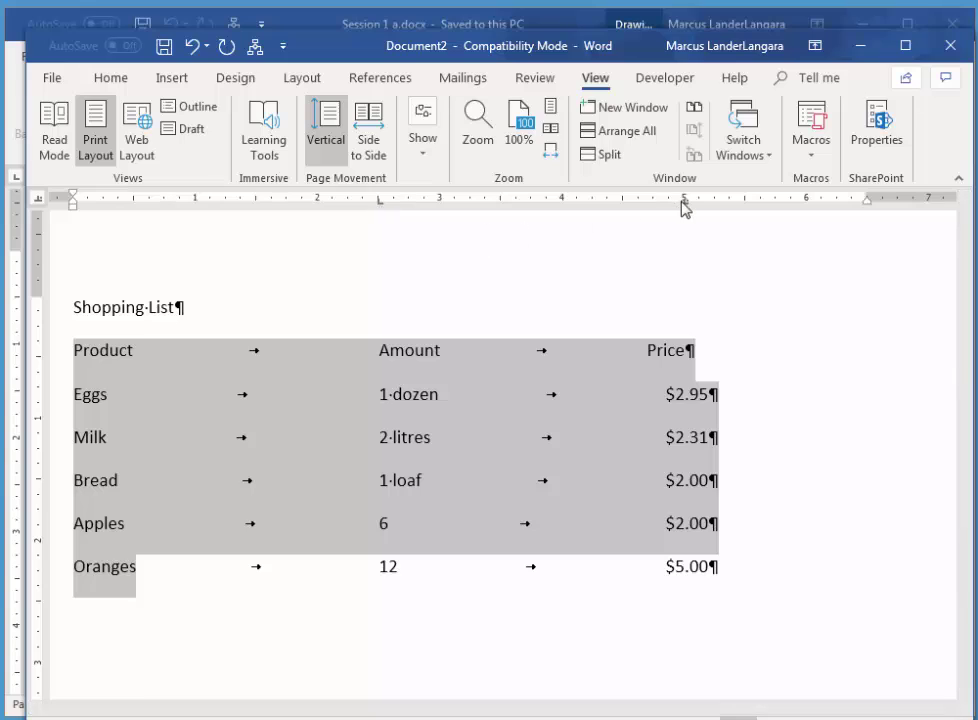
pyautogui.moveTo(685, 207); pyautogui.dragTo(683, 224)
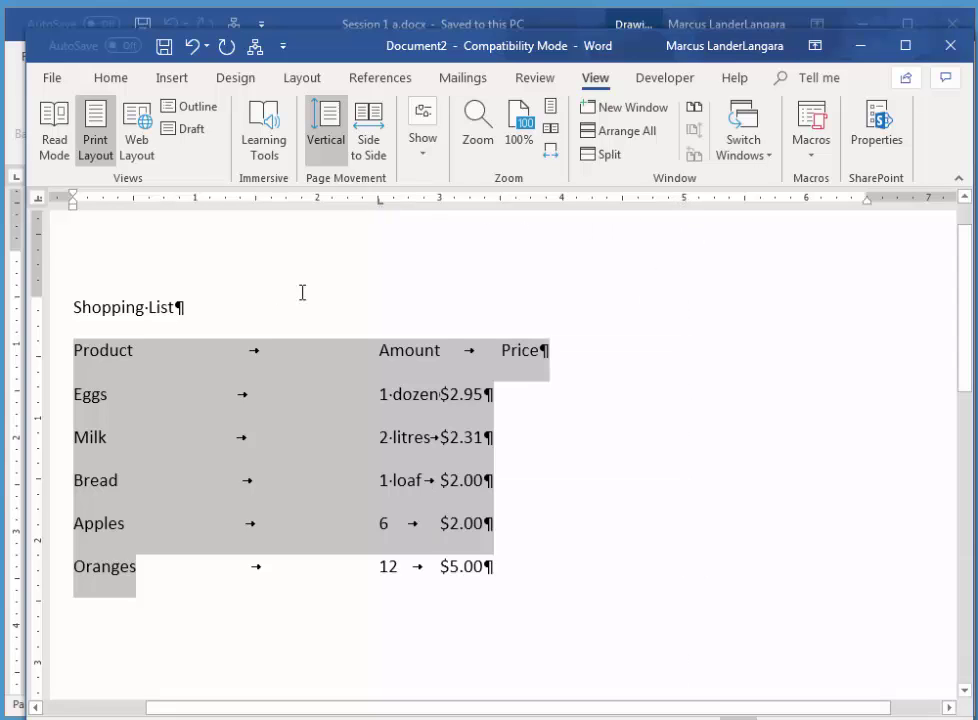
pyautogui.click(38, 205)
pyautogui.click(39, 205)
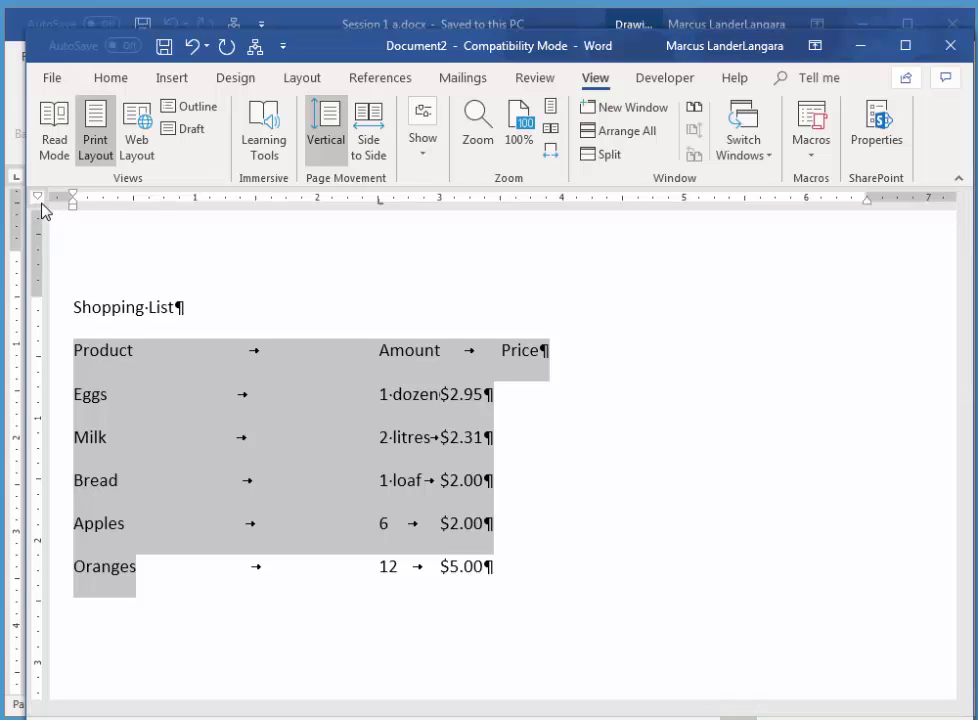
pyautogui.click(40, 203)
pyautogui.click(40, 203)
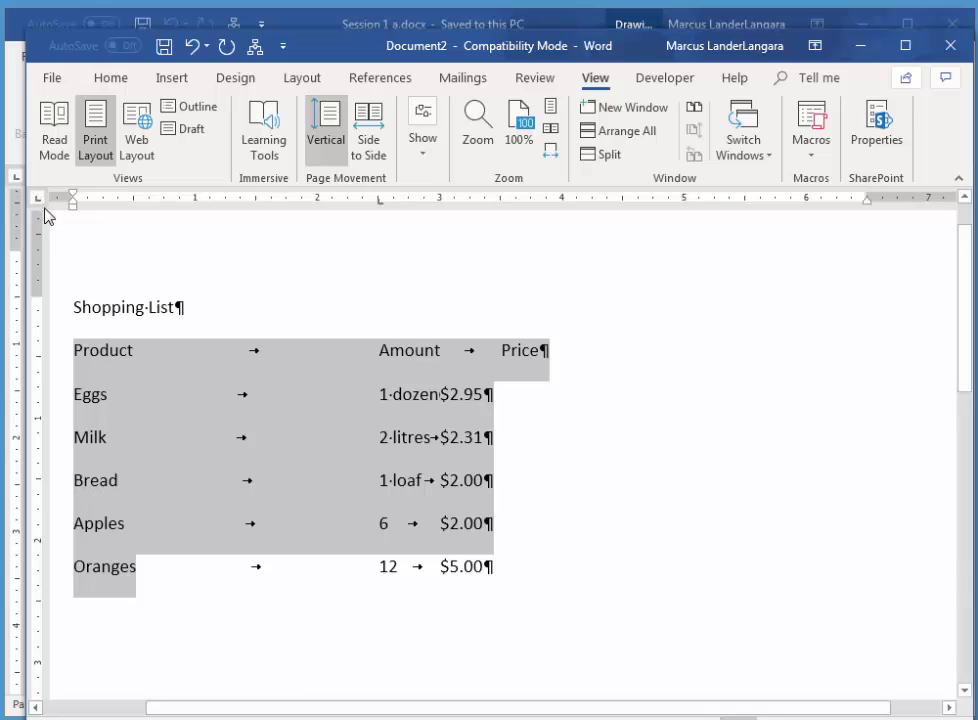
pyautogui.click(38, 203)
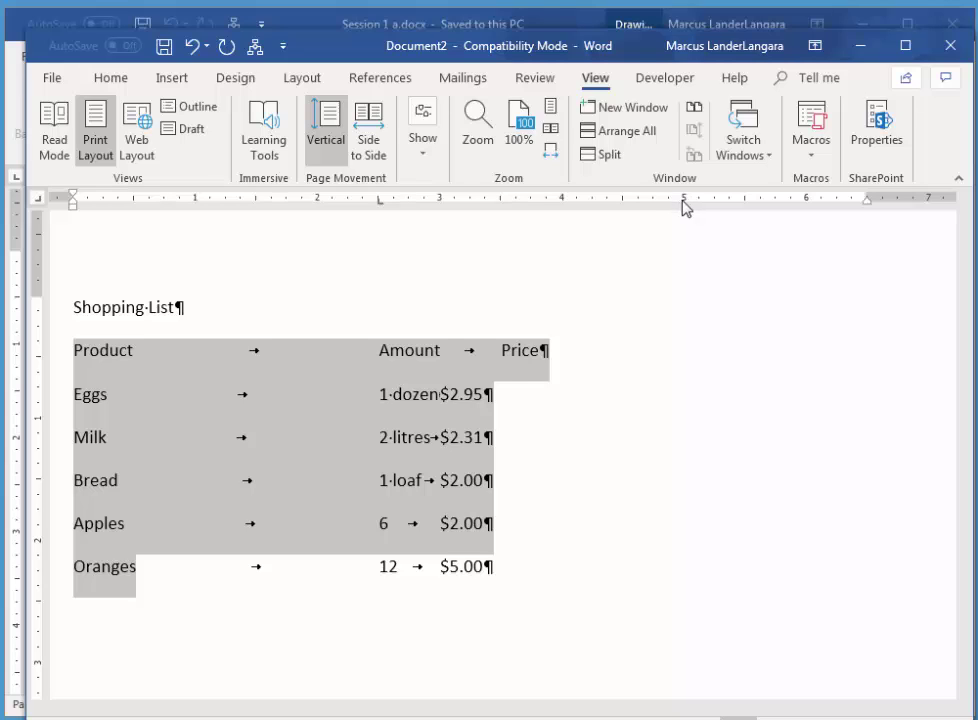
pyautogui.click(683, 199)
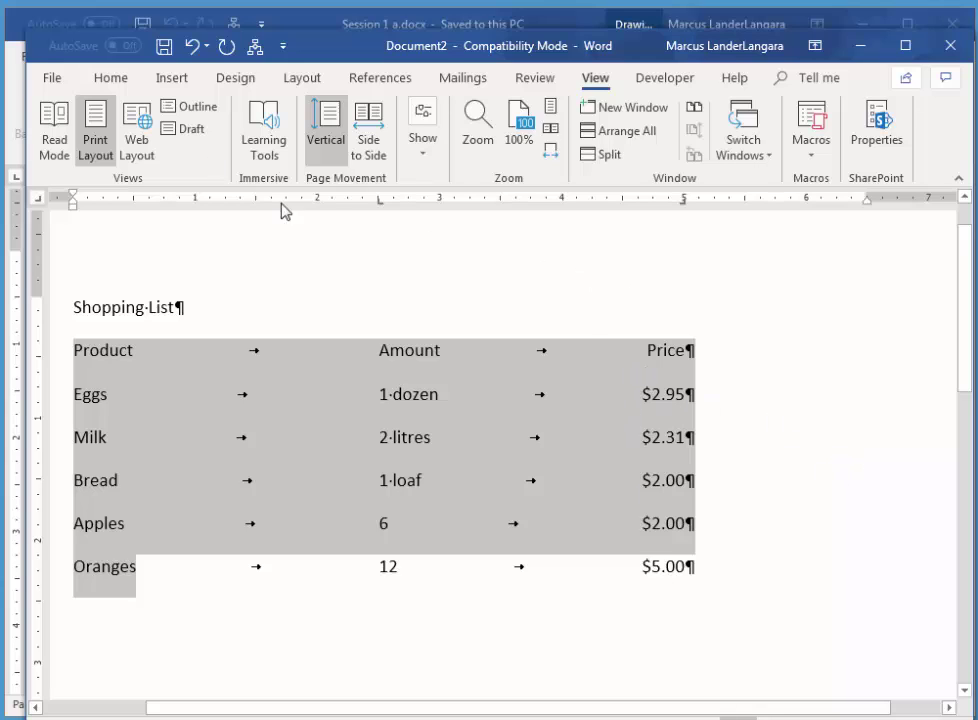
# Remove the space after each paragraph in the selected rows from Product through Oranges
pyautogui.click(111, 79)
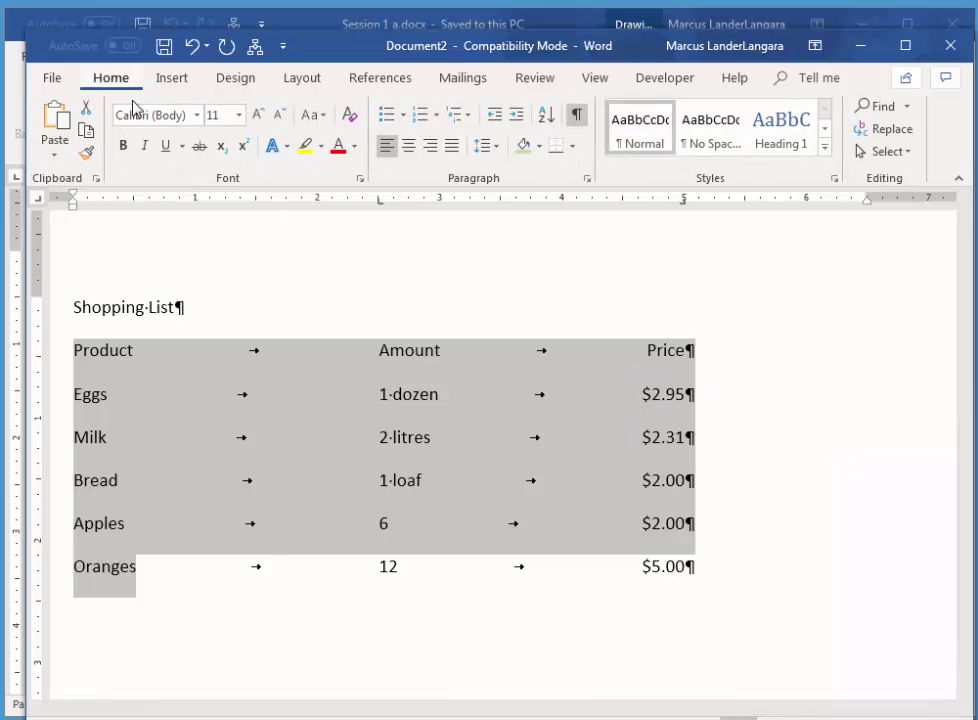
pyautogui.click(496, 150)
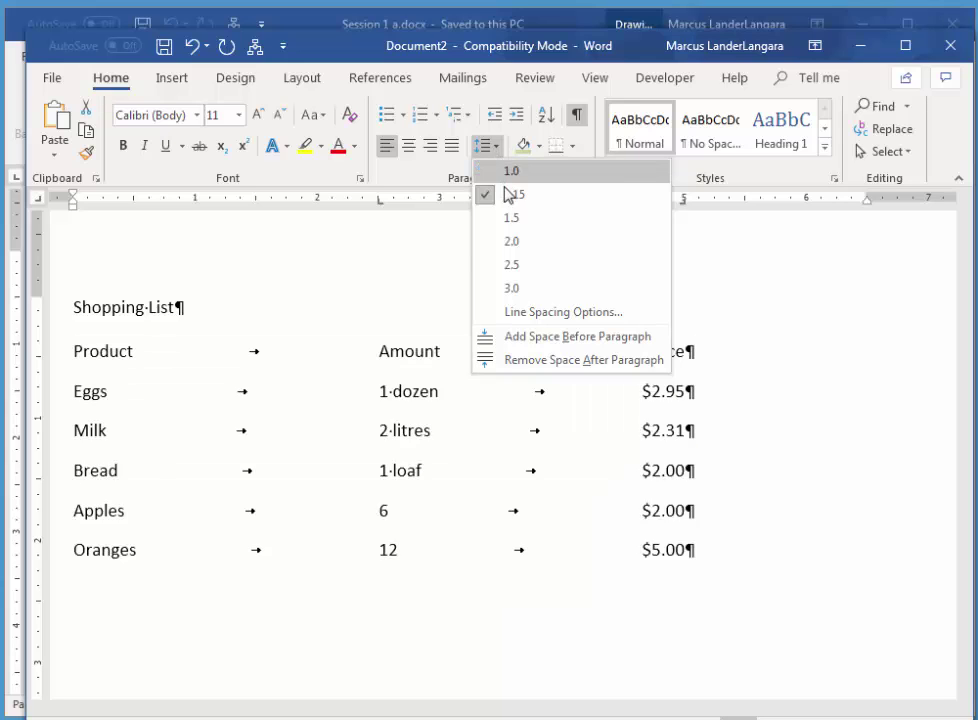
pyautogui.click(530, 360)
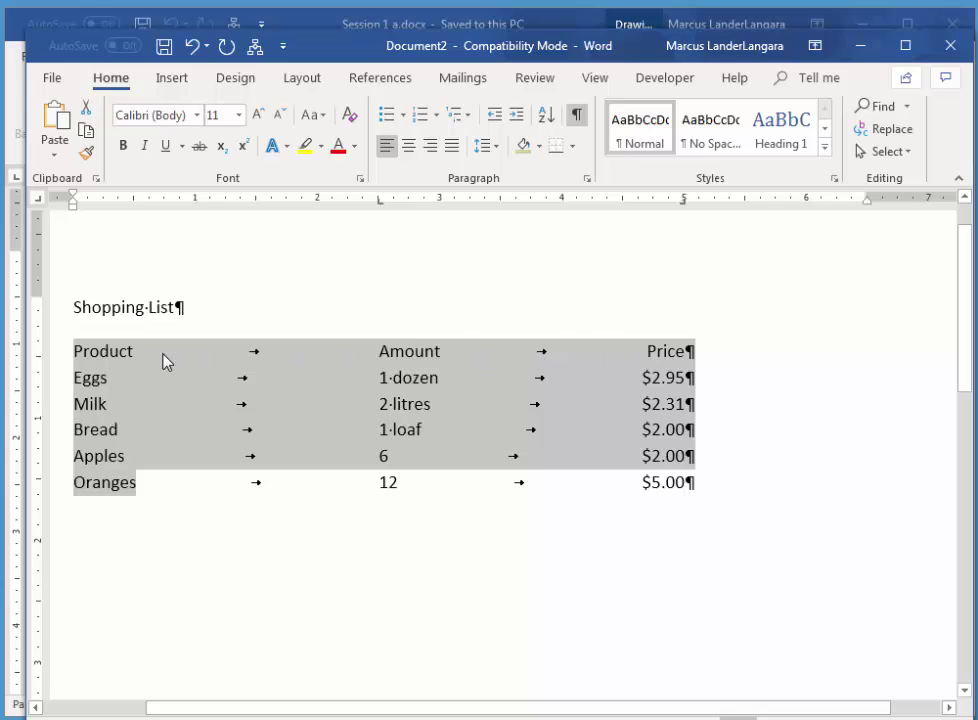
# Select the item rows from Eggs through Oranges, leaving out the Product, Amount and Price heading row
pyautogui.click(380, 482)
pyautogui.moveTo(75, 377); pyautogui.dragTo(135, 482)
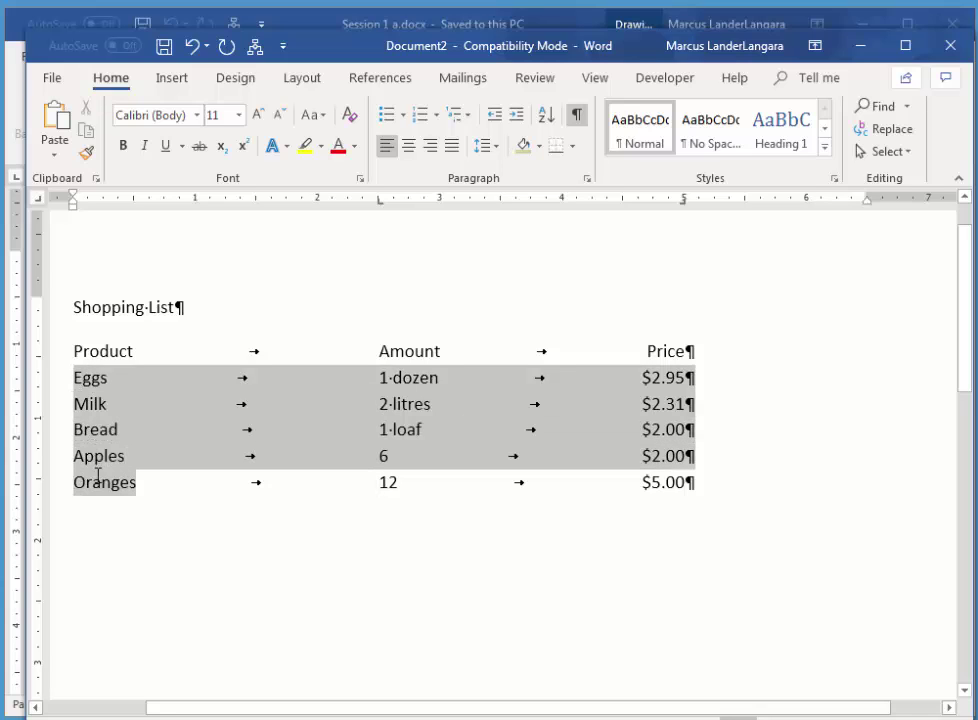
pyautogui.click(484, 550)
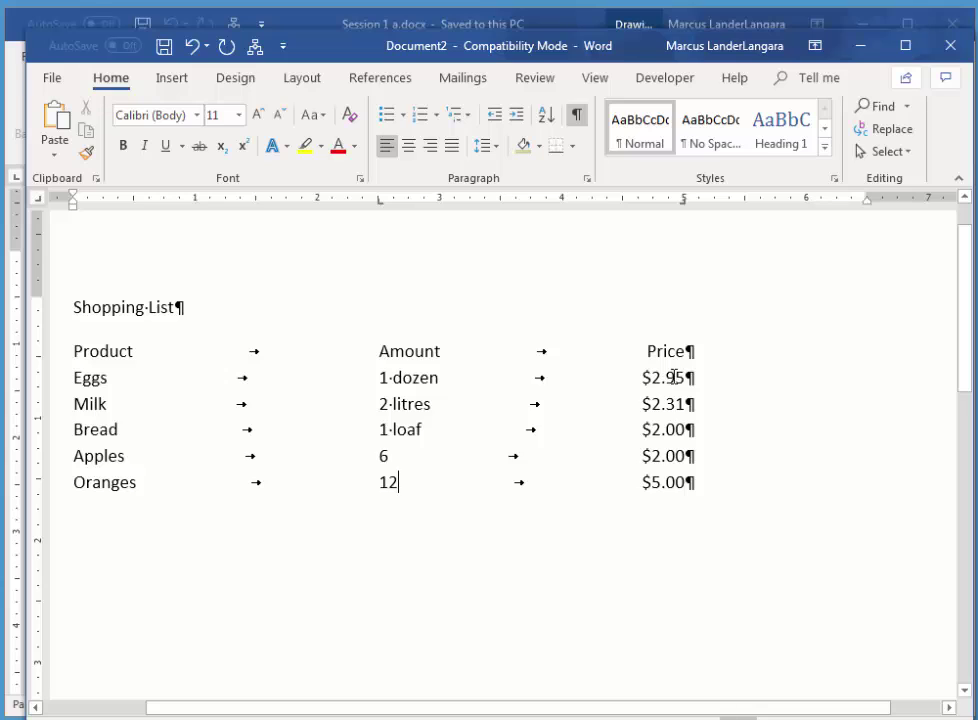
pyautogui.moveTo(675, 377); pyautogui.dragTo(675, 507)
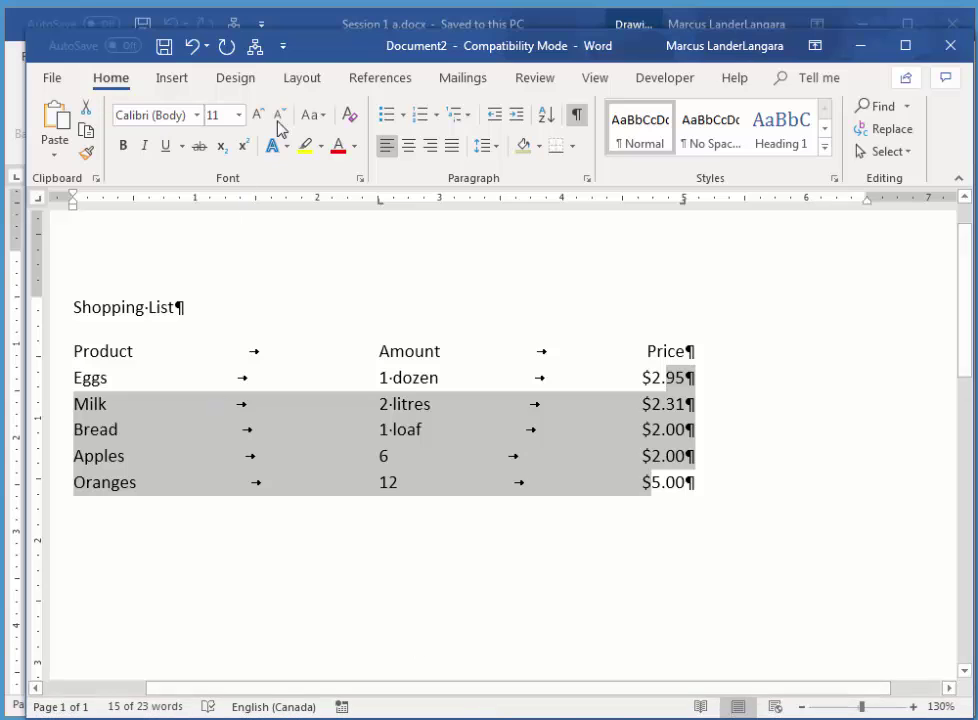
# Reposition the document window and enlarge it so that it fills the screen
pyautogui.moveTo(332, 48); pyautogui.dragTo(307, 25)
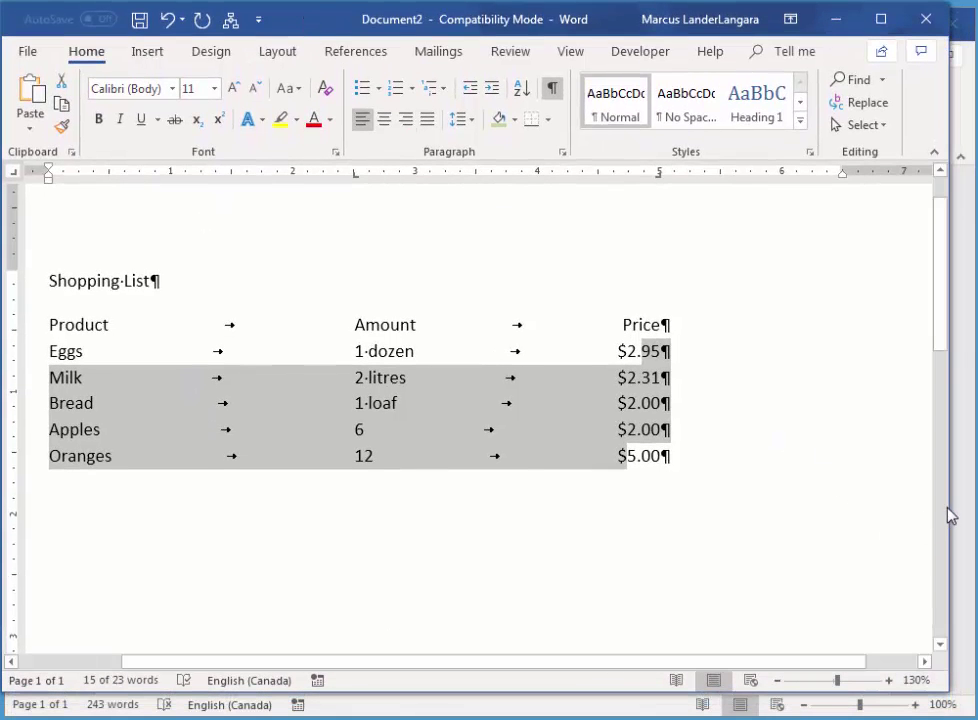
pyautogui.moveTo(949, 507); pyautogui.dragTo(968, 510)
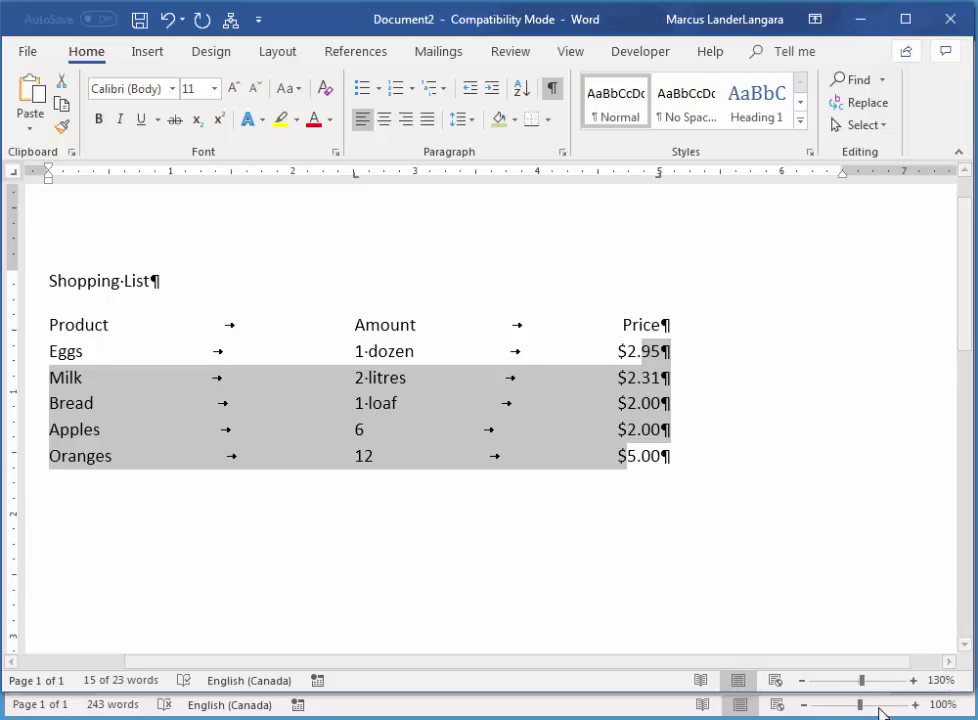
pyautogui.moveTo(873, 694); pyautogui.dragTo(875, 719)
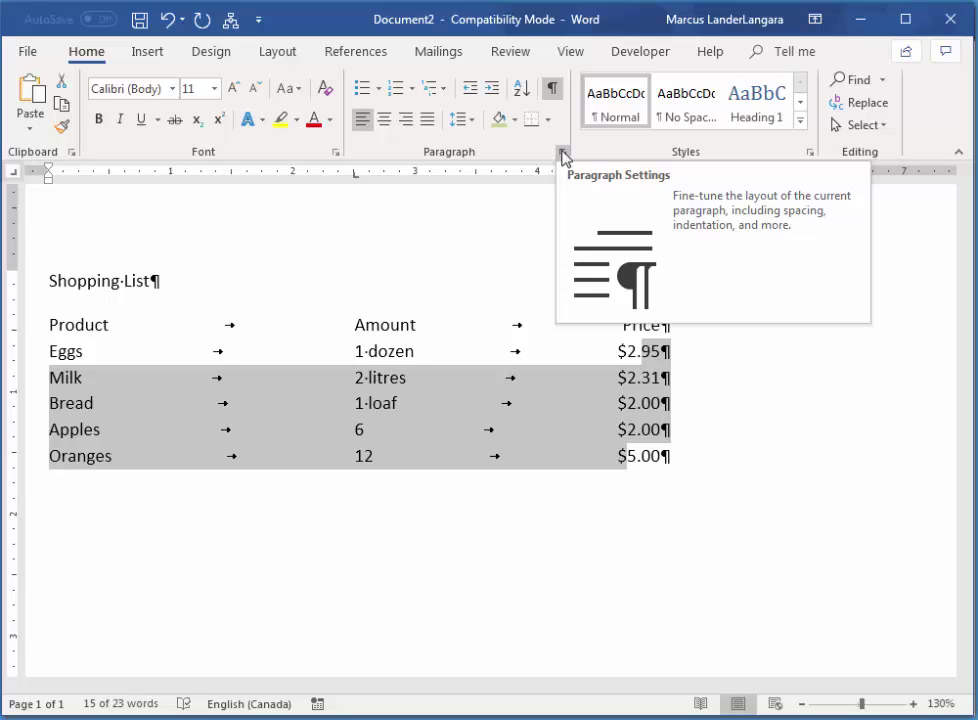
# Set dotted leader 2 for the 2.5-inch left tab stop of the selected item rows
pyautogui.click(563, 155)
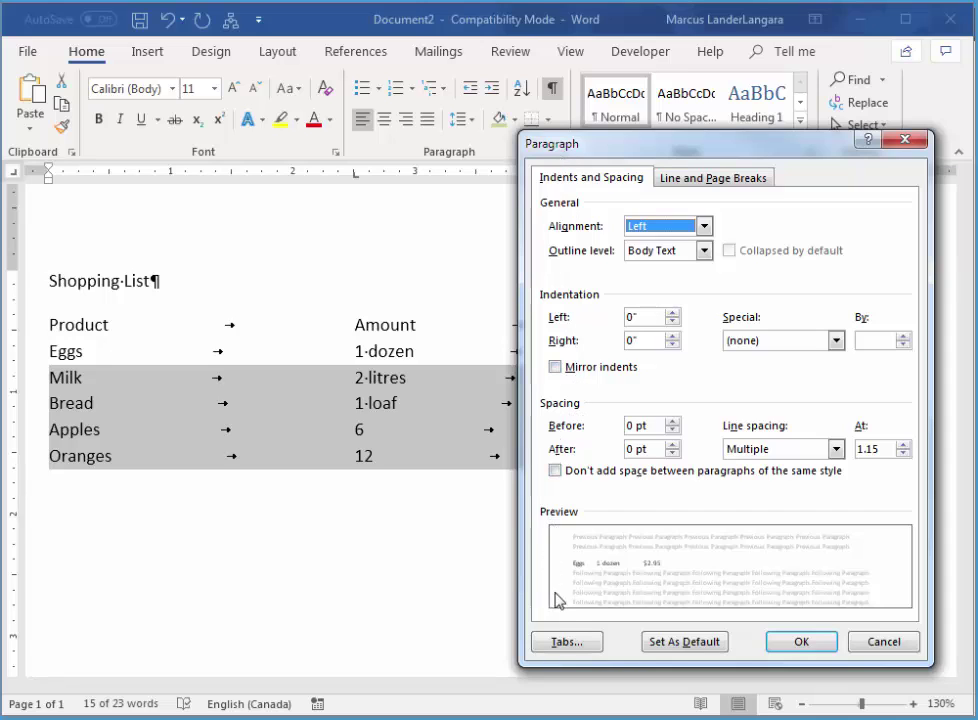
pyautogui.click(568, 645)
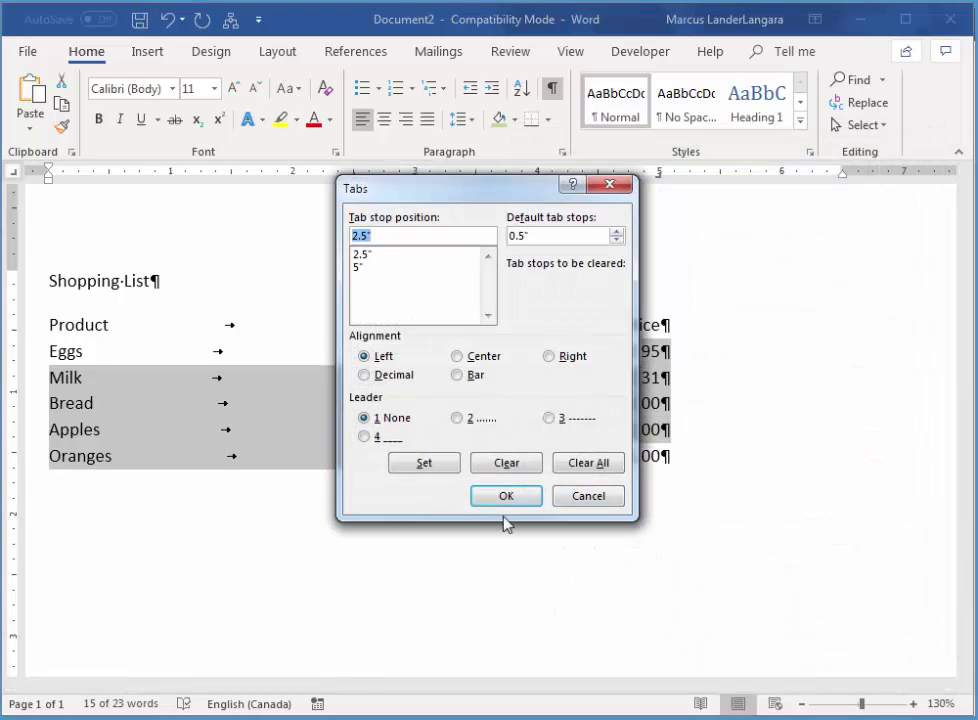
pyautogui.moveTo(458, 196); pyautogui.dragTo(680, 290)
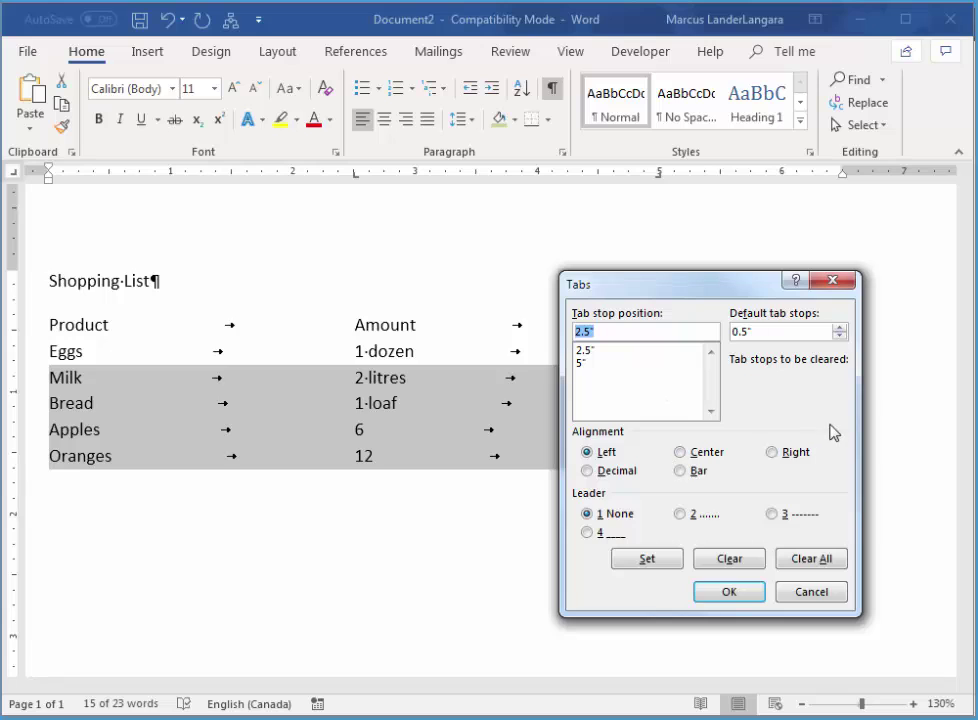
pyautogui.click(585, 352)
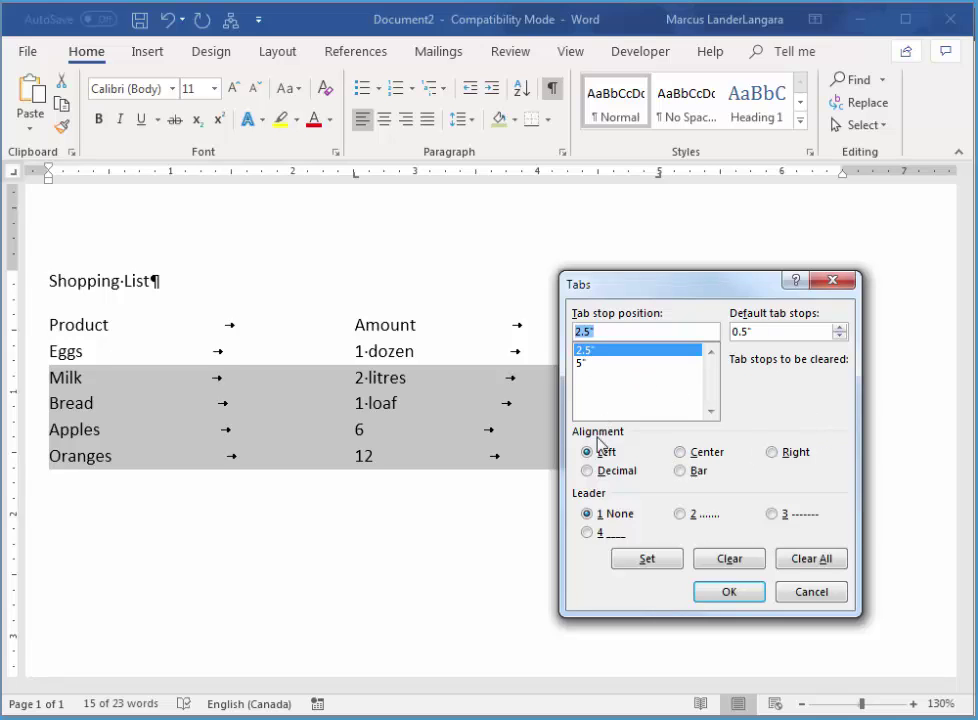
pyautogui.click(581, 363)
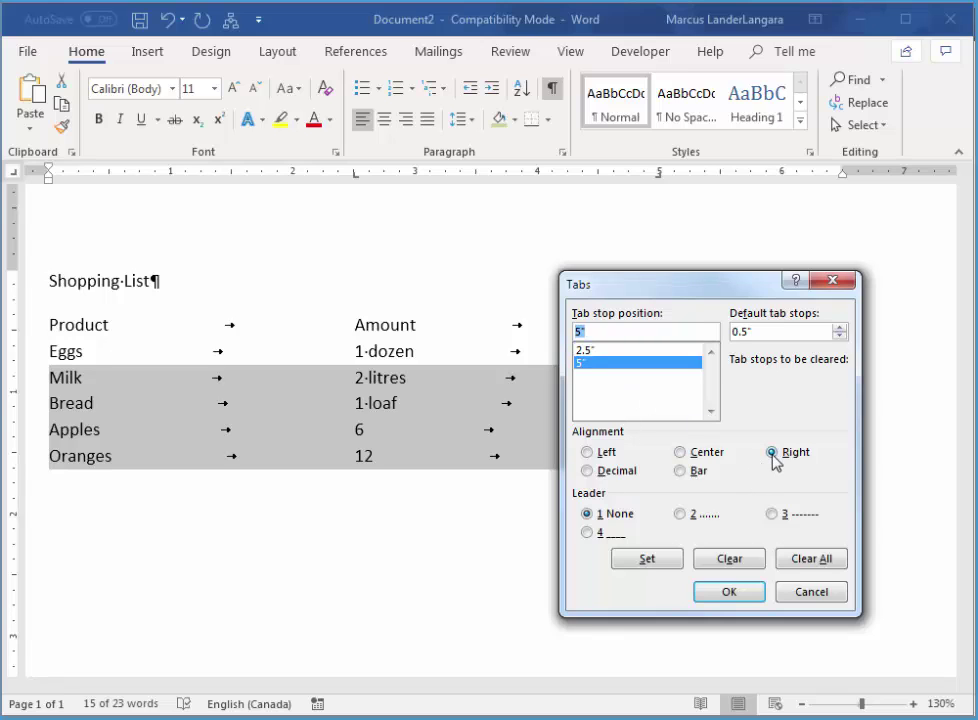
pyautogui.click(586, 352)
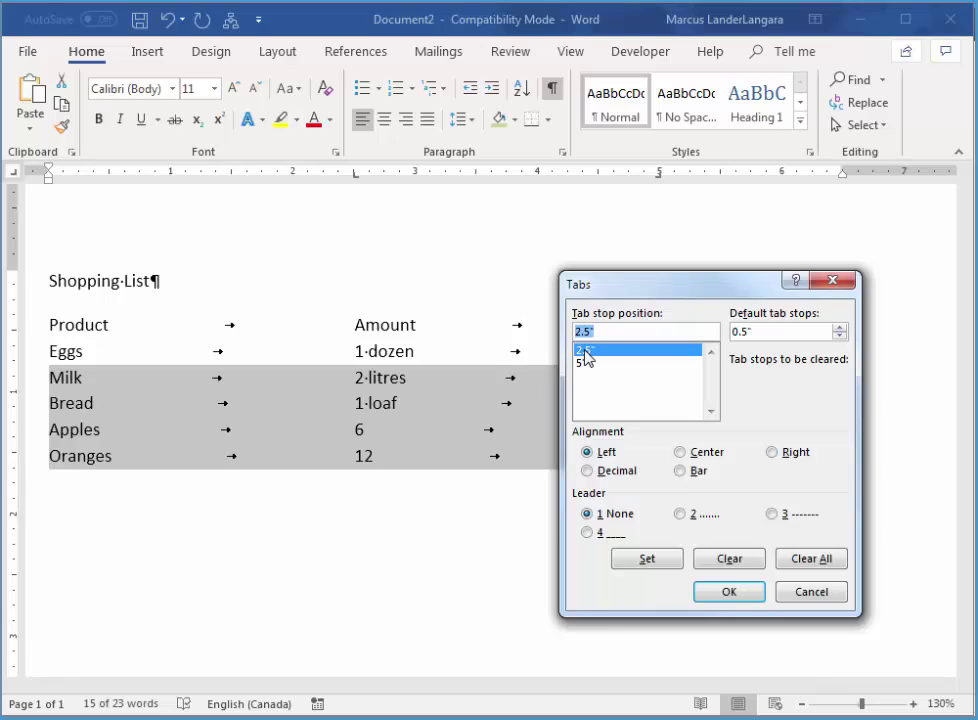
pyautogui.click(680, 515)
pyautogui.click(661, 566)
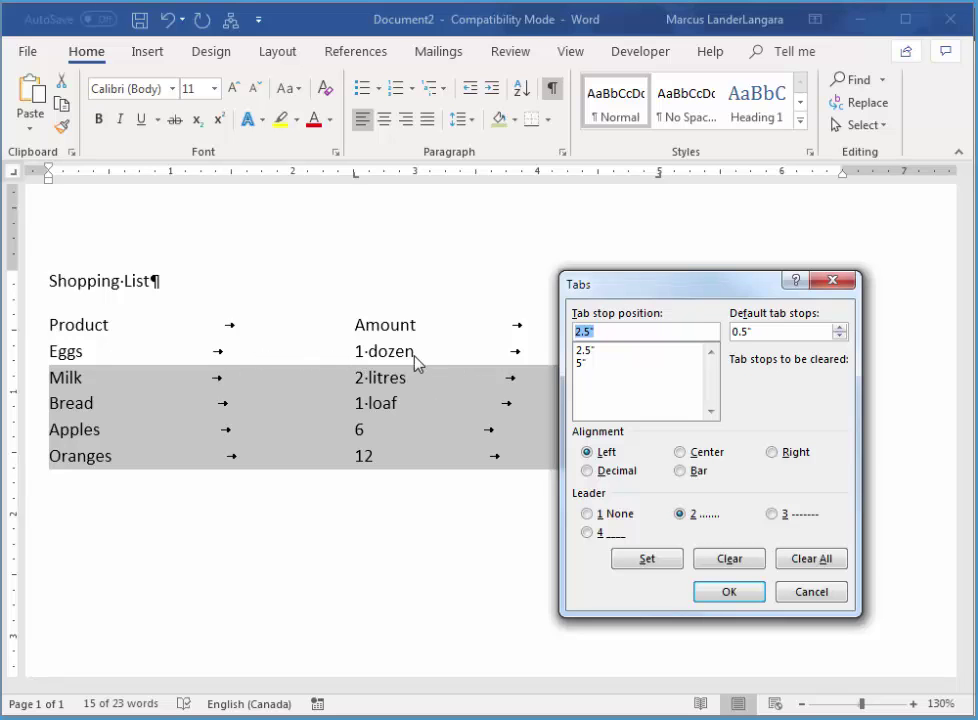
# Set dotted leader 2 for the 5-inch right tab stop and apply the tab settings to the item rows
pyautogui.moveTo(657, 284)
pyautogui.mouseDown()
pyautogui.moveTo(645, 398)
pyautogui.moveTo(660, 274)
pyautogui.mouseUp()
pyautogui.click(551, 348)
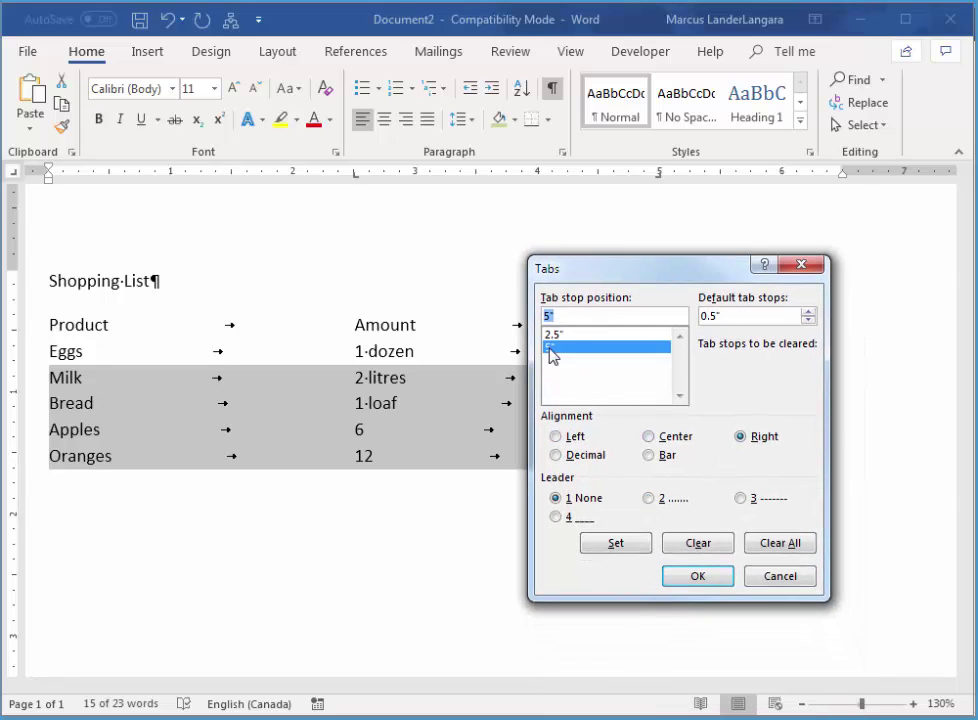
pyautogui.click(649, 501)
pyautogui.click(634, 545)
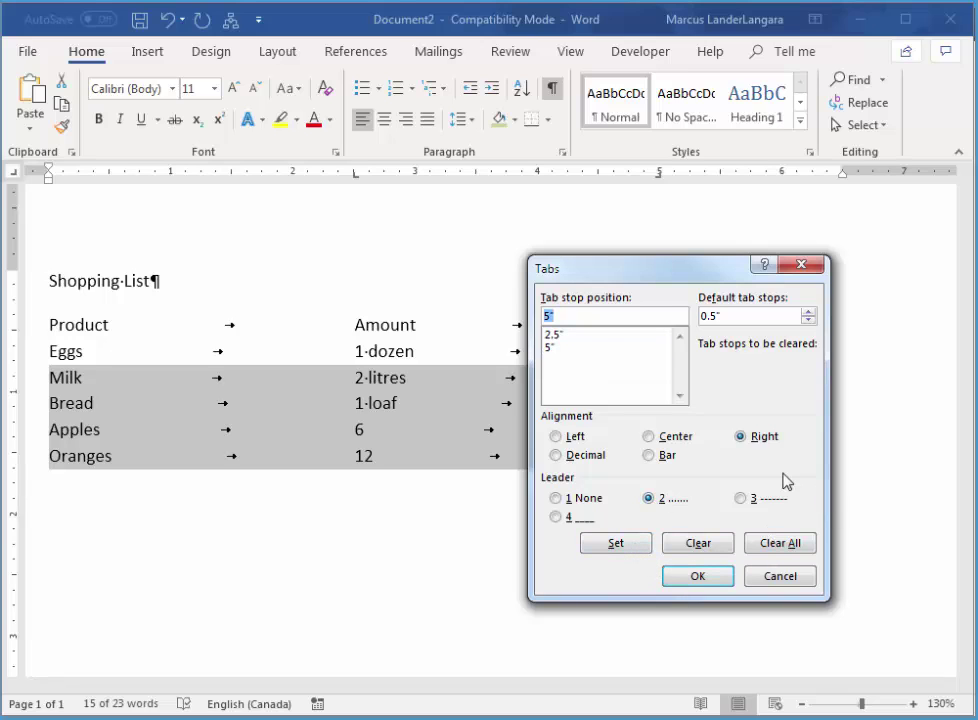
pyautogui.click(706, 579)
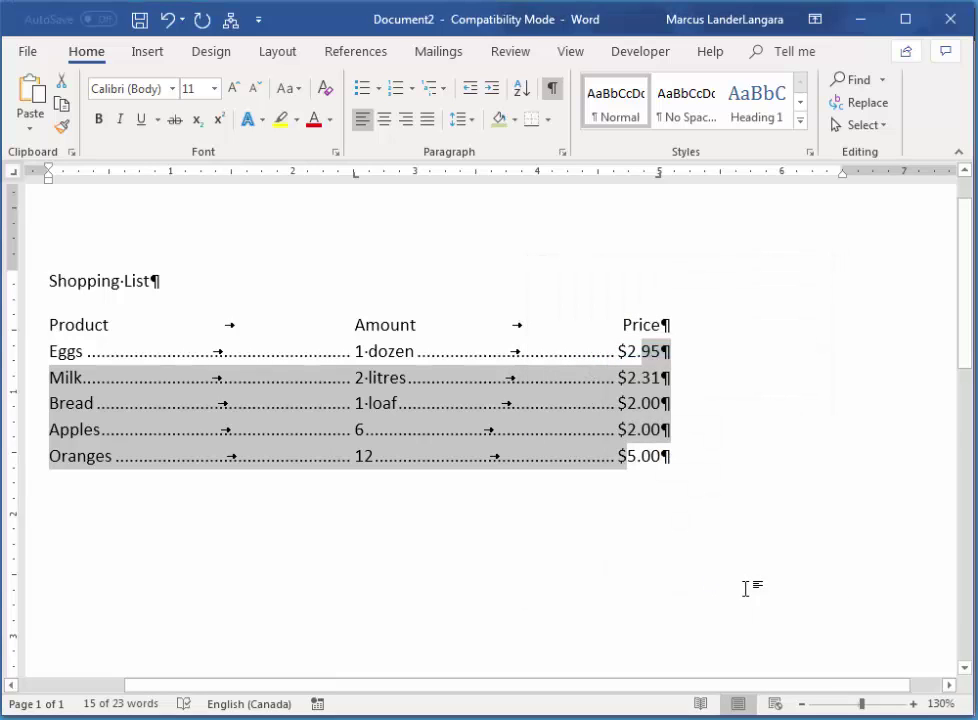
# Deselect the item rows and hide the formatting marks
pyautogui.click(849, 356)
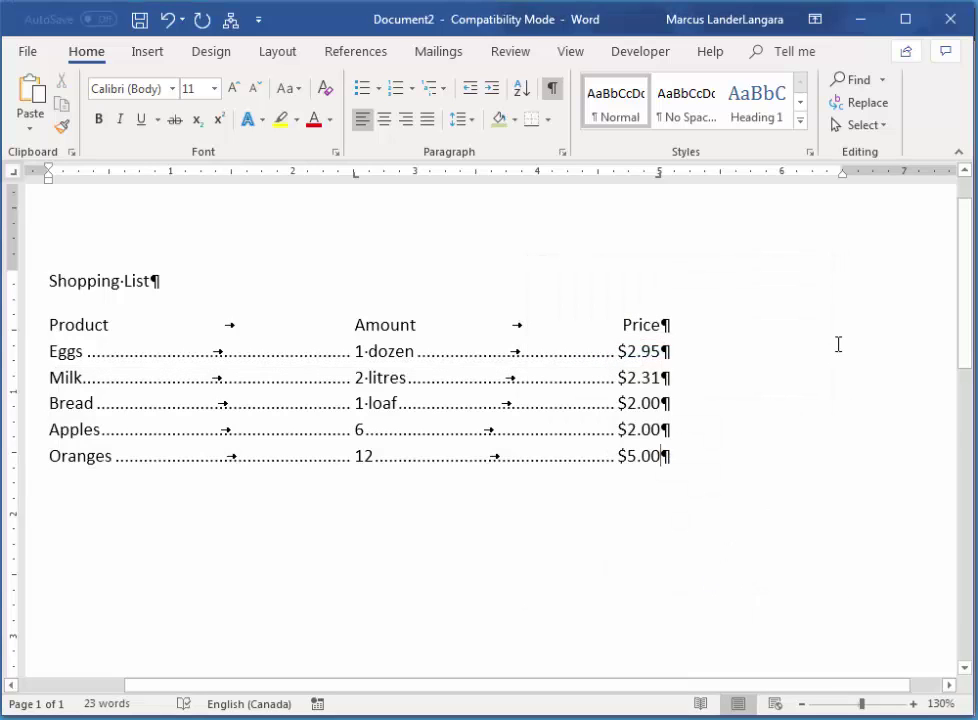
pyautogui.click(553, 92)
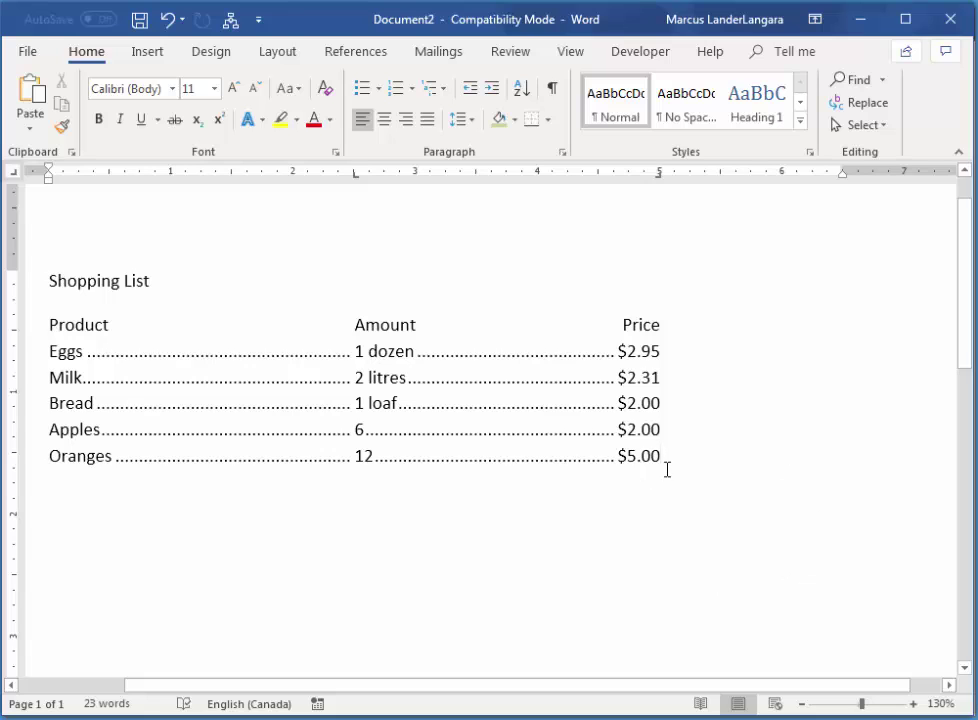
# Add several extra right tab stops between about 2.75 and 5.7 inches to the rows from Eggs through Oranges
pyautogui.moveTo(656, 440); pyautogui.dragTo(635, 357)
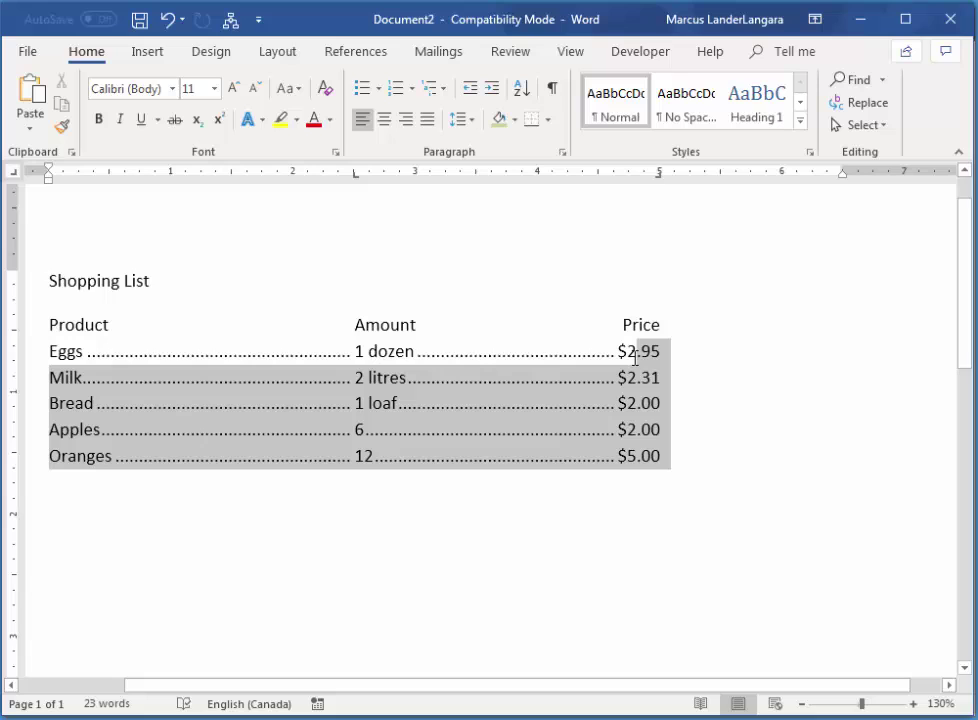
pyautogui.click(383, 175)
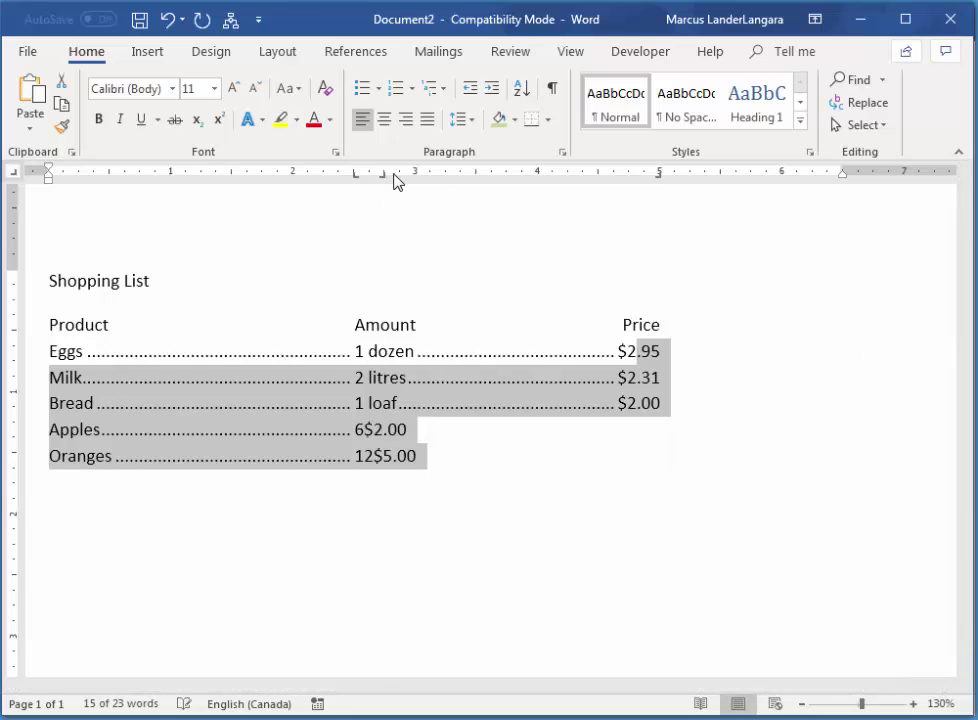
pyautogui.click(405, 175)
pyautogui.click(421, 175)
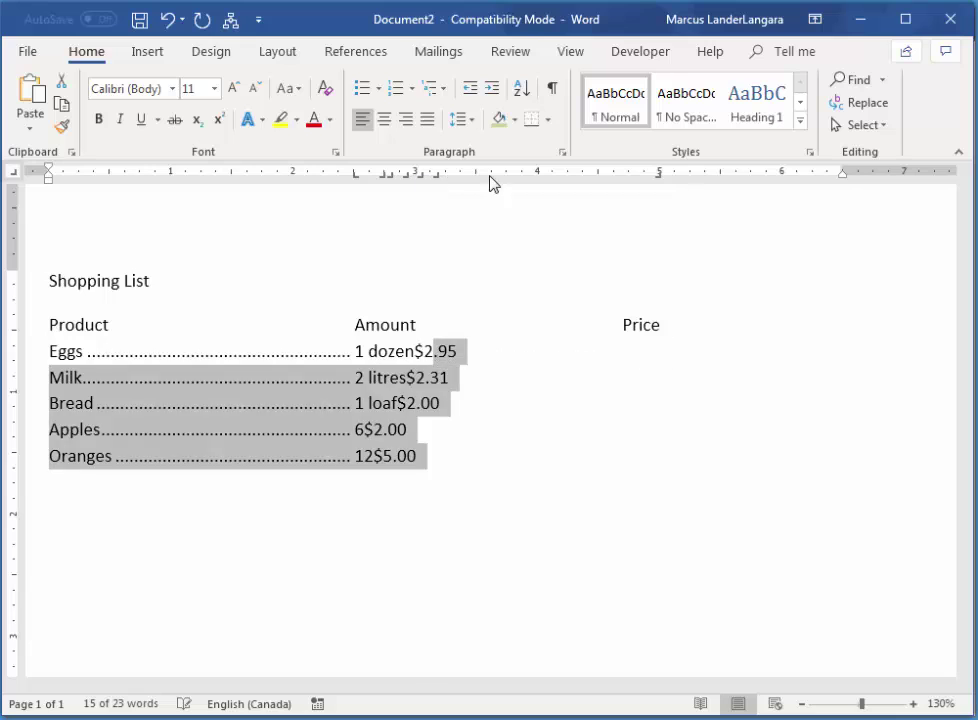
pyautogui.click(680, 175)
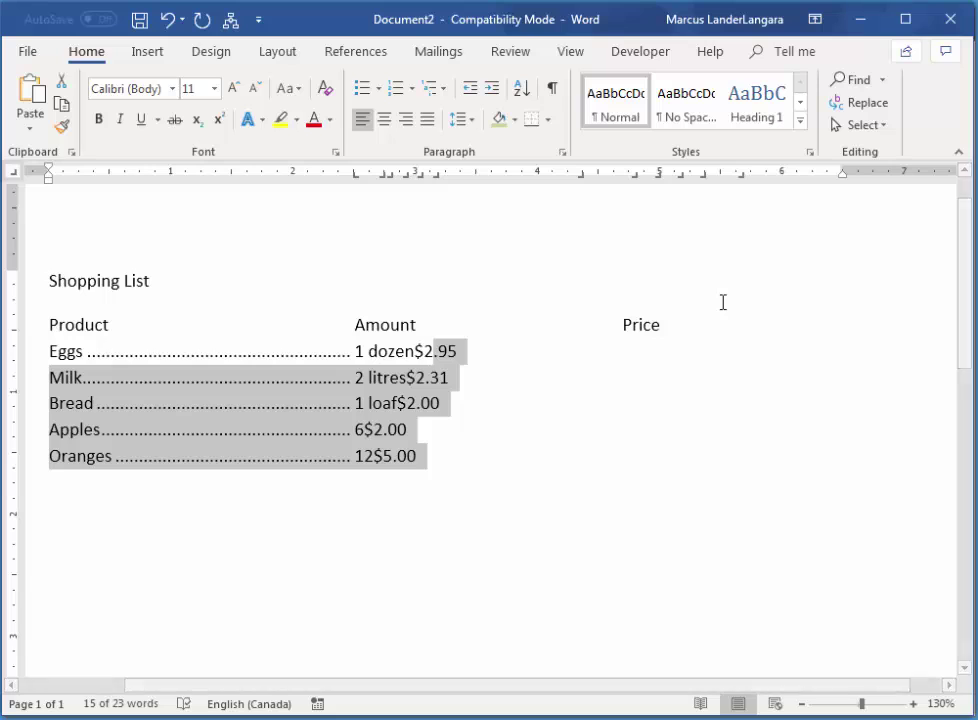
# Add several right tab stops between about 1.25 and 1.95 inches to the Milk row only, and place the cursor in the Bread row
pyautogui.click(373, 379)
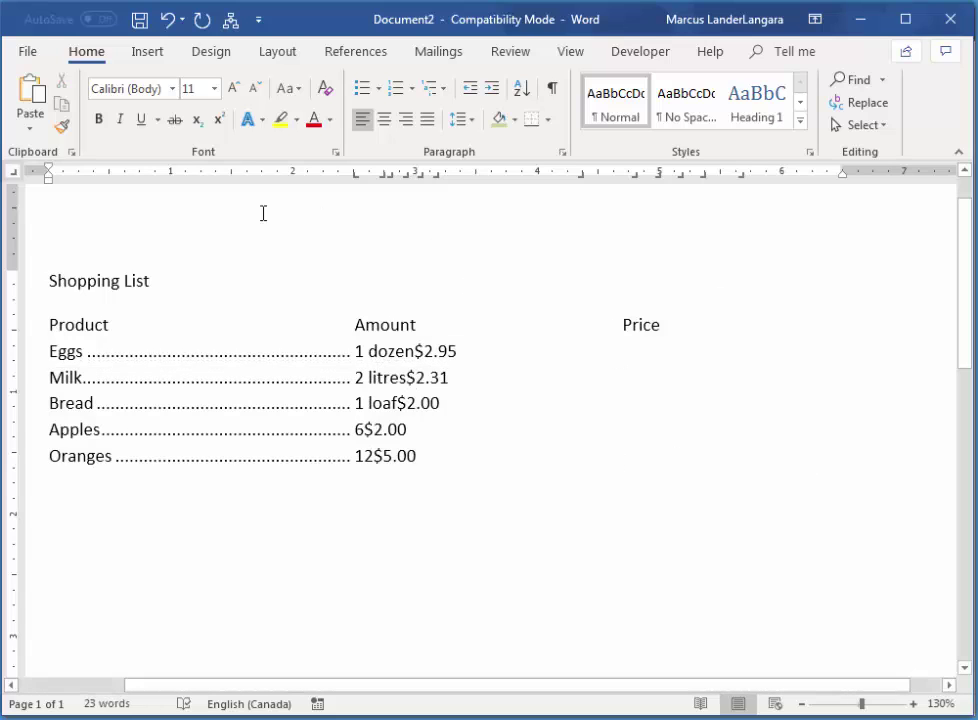
pyautogui.moveTo(205, 181); pyautogui.dragTo(263, 181)
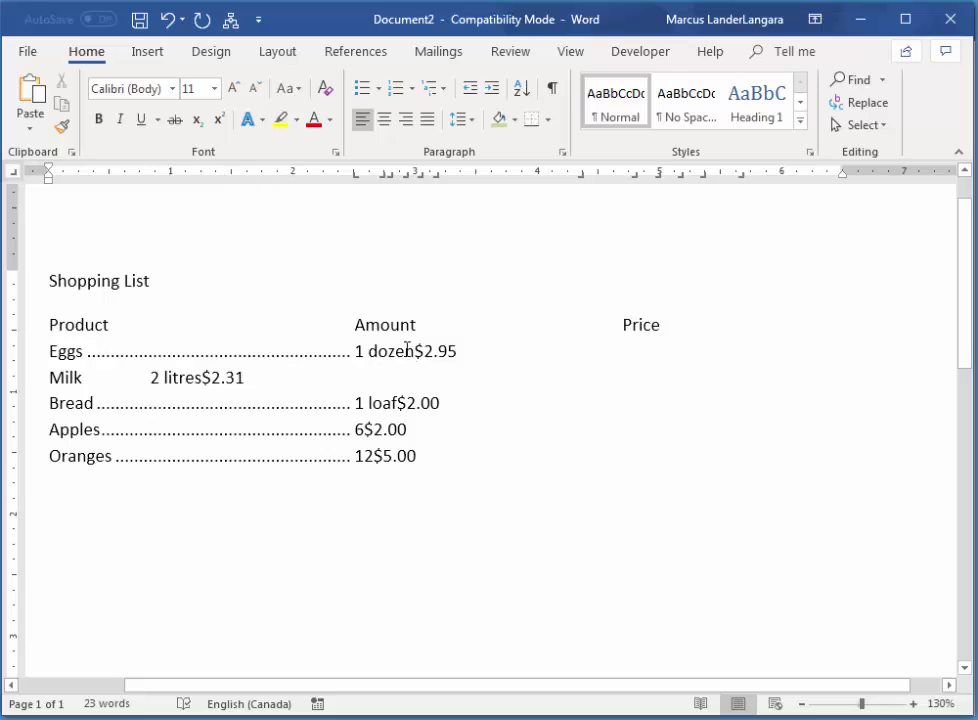
pyautogui.click(225, 378)
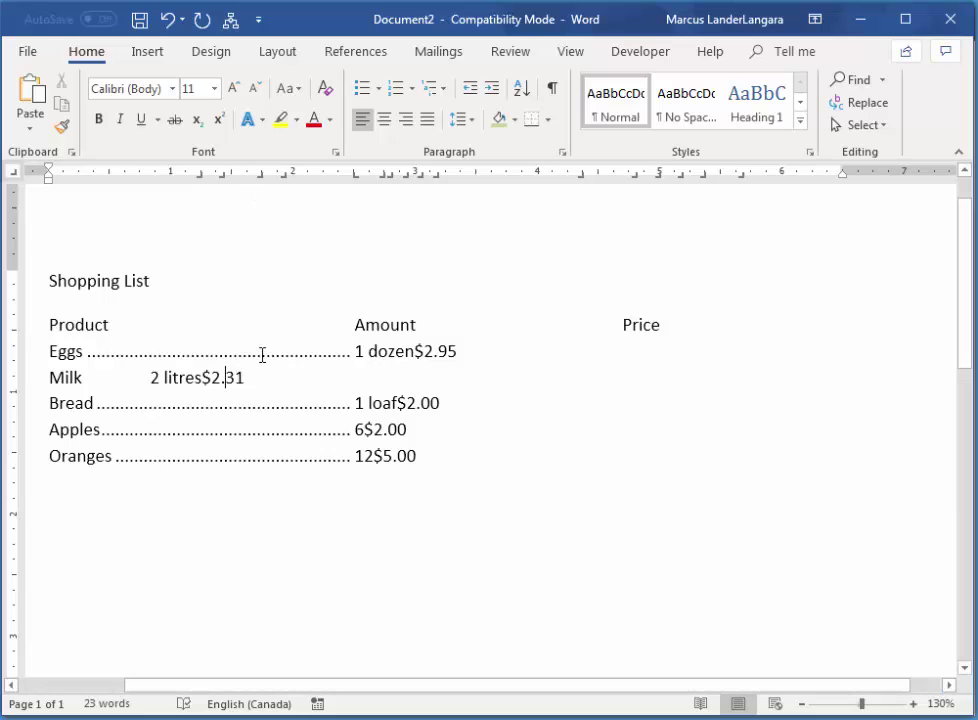
pyautogui.click(399, 405)
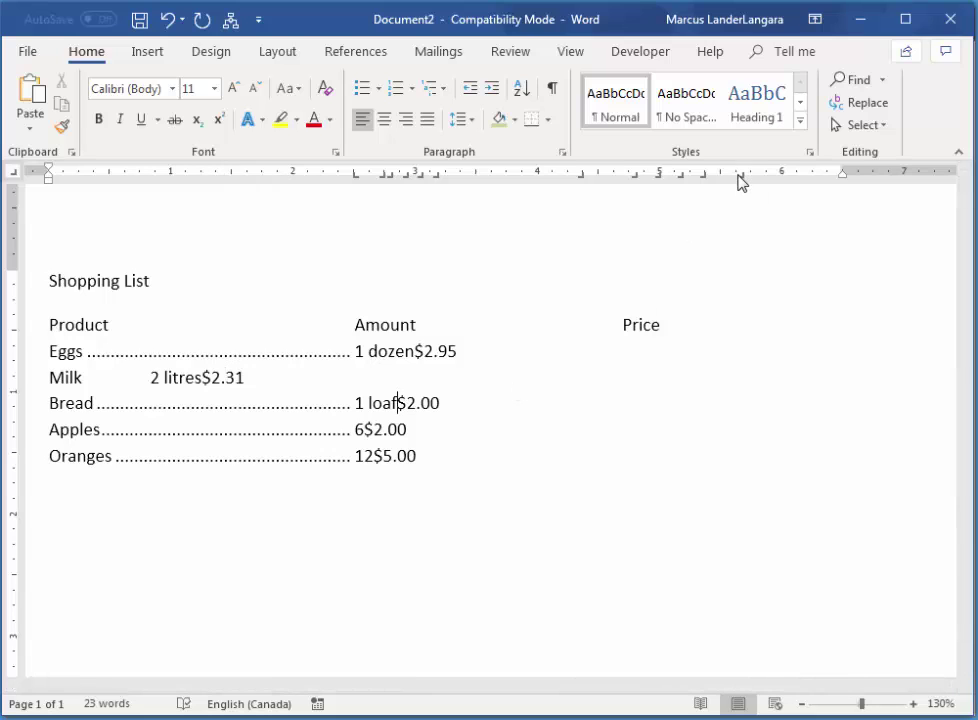
# Move the Bread row's outer right tab stops to between about 3.5 and 4 inches and compare the tab stops row by row
pyautogui.click(705, 177)
pyautogui.click(683, 177)
pyautogui.click(521, 179)
pyautogui.click(217, 377)
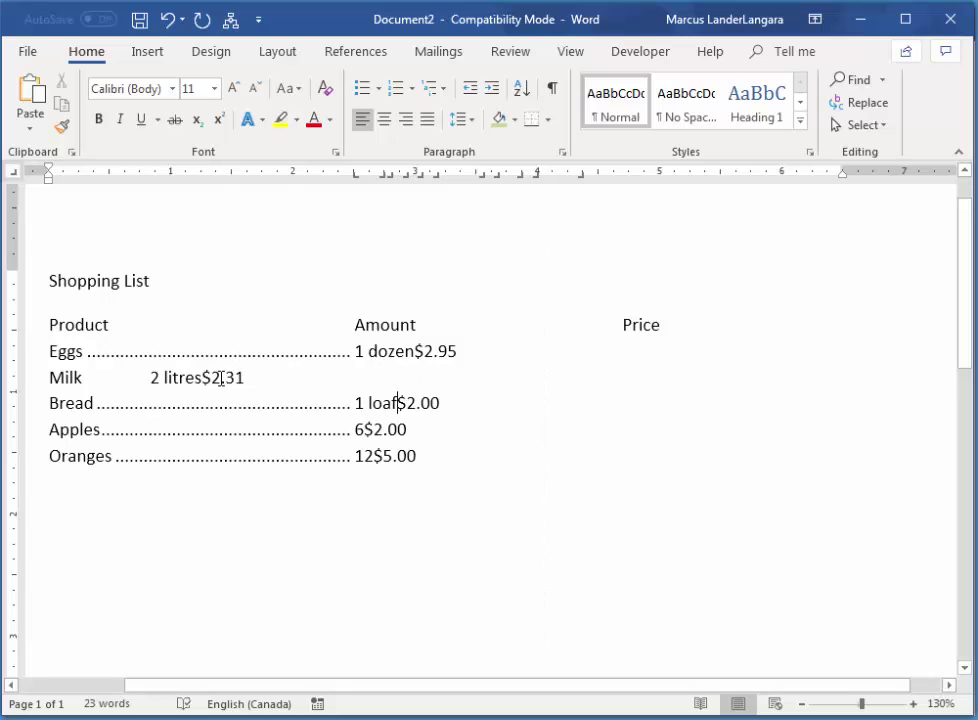
pyautogui.click(398, 354)
pyautogui.click(391, 405)
pyautogui.click(218, 377)
pyautogui.click(384, 429)
# Clear all tab stops from the rows from Product through Oranges
pyautogui.moveTo(66, 326); pyautogui.dragTo(111, 458)
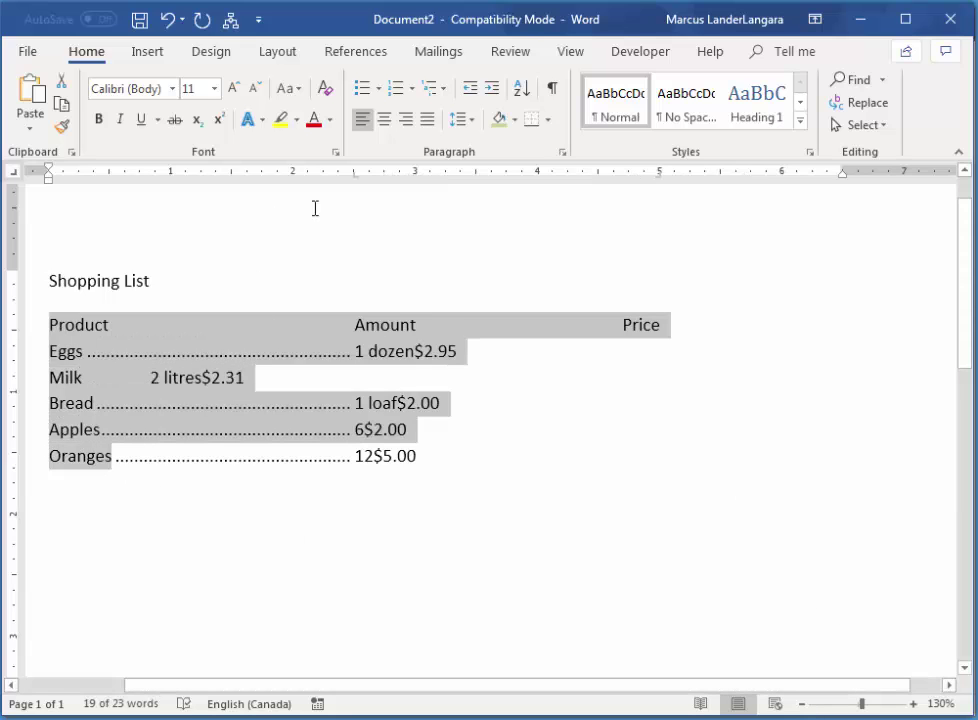
pyautogui.click(562, 152)
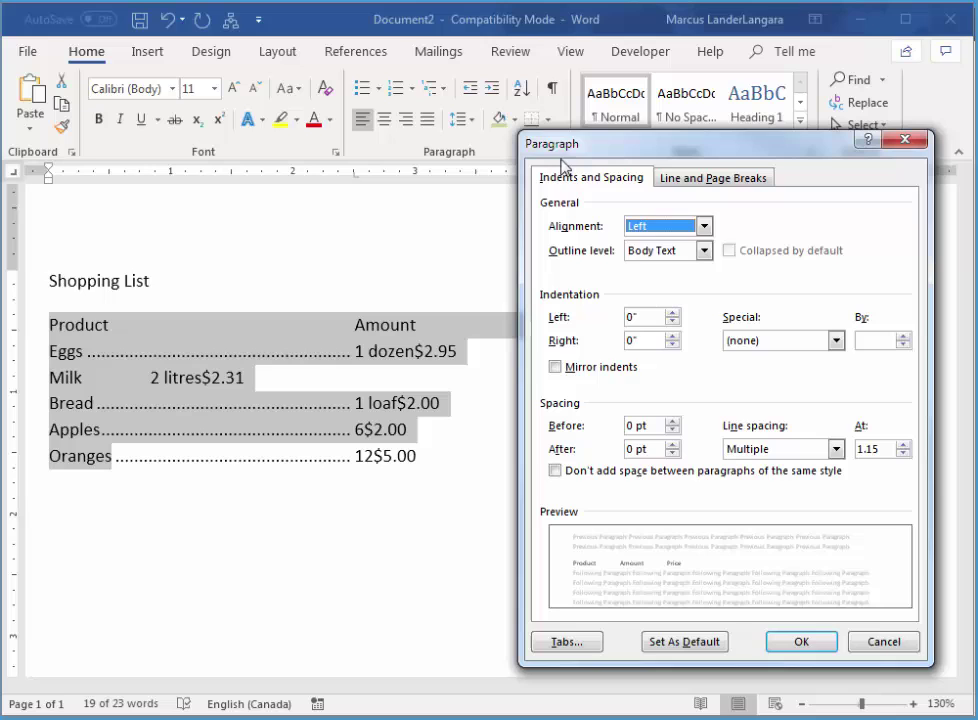
pyautogui.click(565, 642)
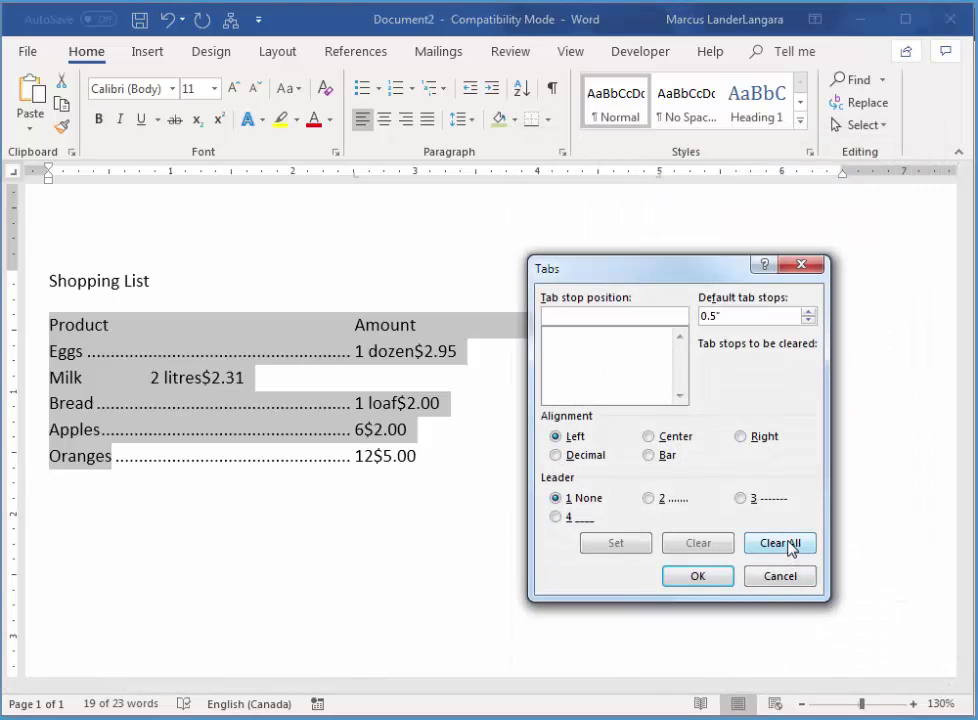
pyautogui.click(797, 545)
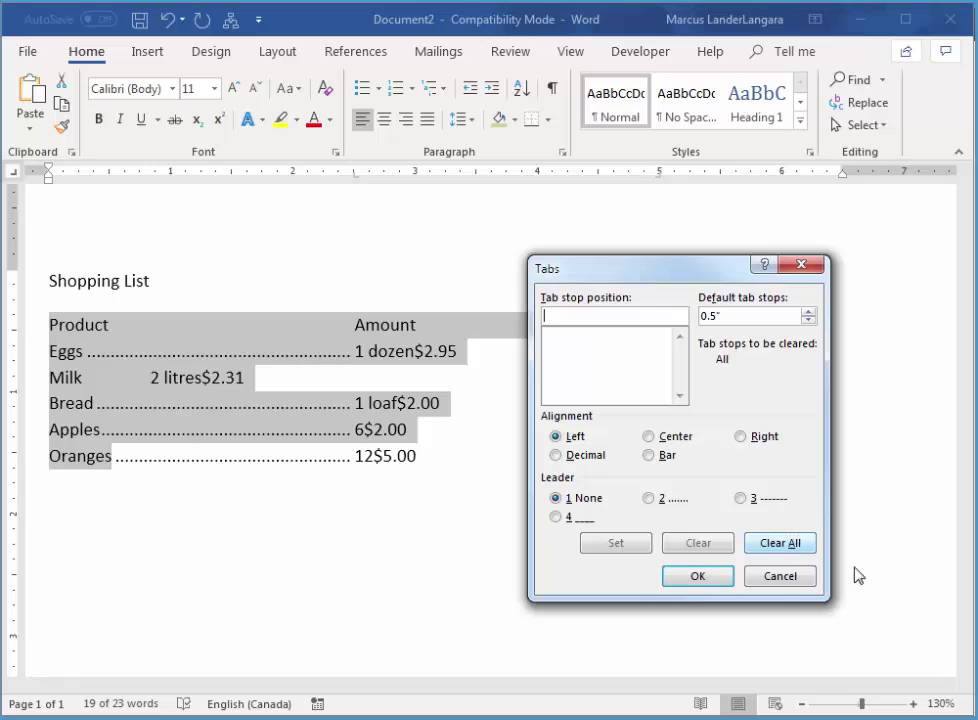
pyautogui.click(700, 578)
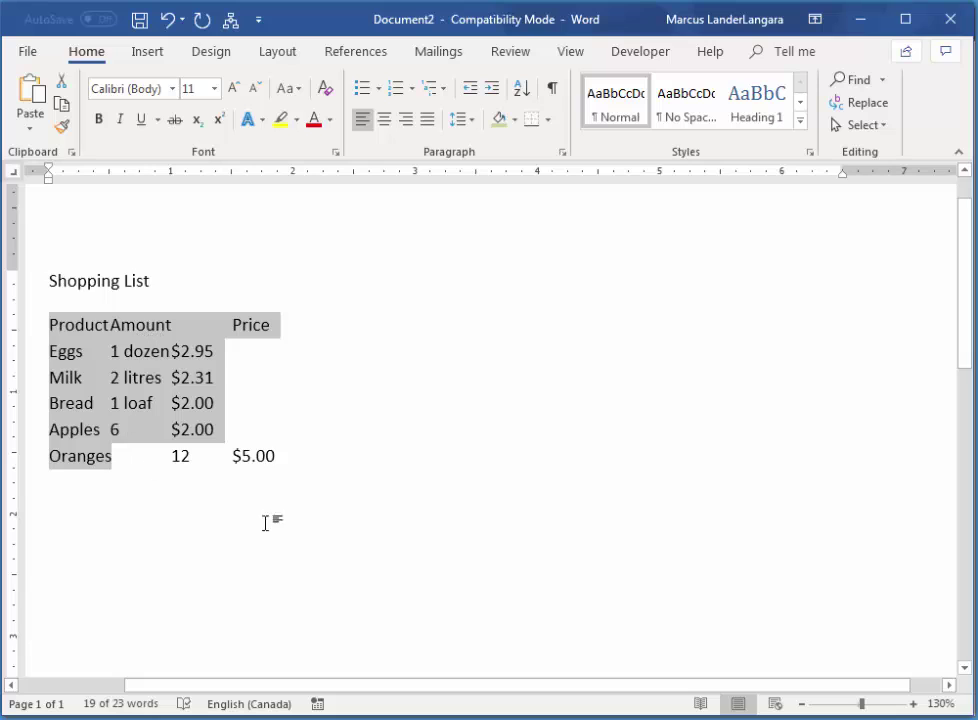
pyautogui.click(360, 413)
# Set a left tab stop at 3 inches and a right tab stop at 6 inches for the rows from Product through Oranges
pyautogui.moveTo(63, 322); pyautogui.dragTo(80, 456)
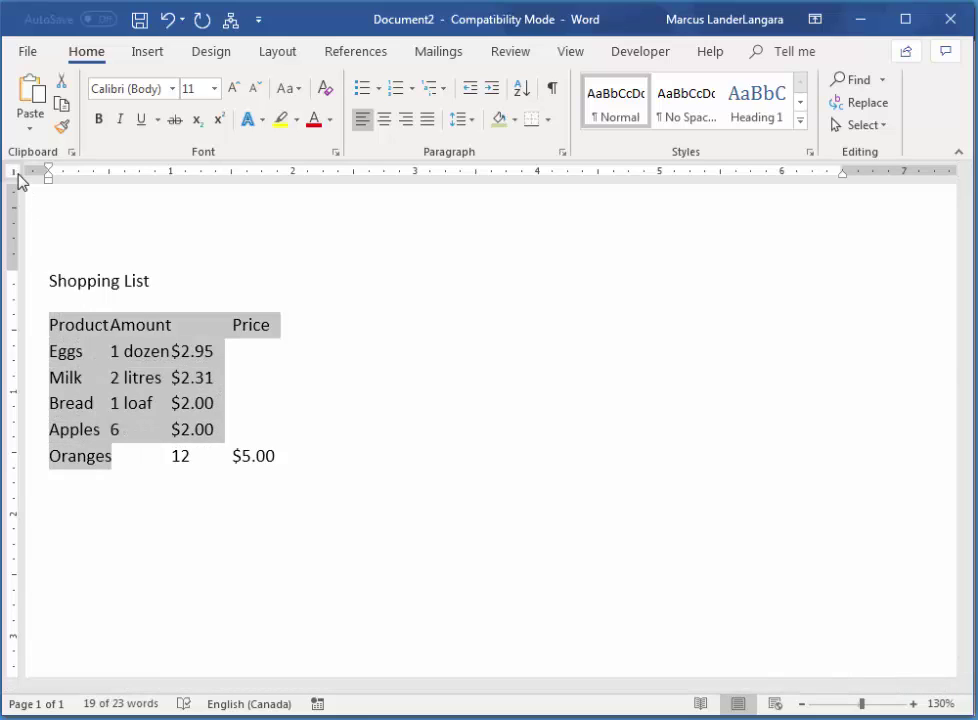
pyautogui.click(417, 173)
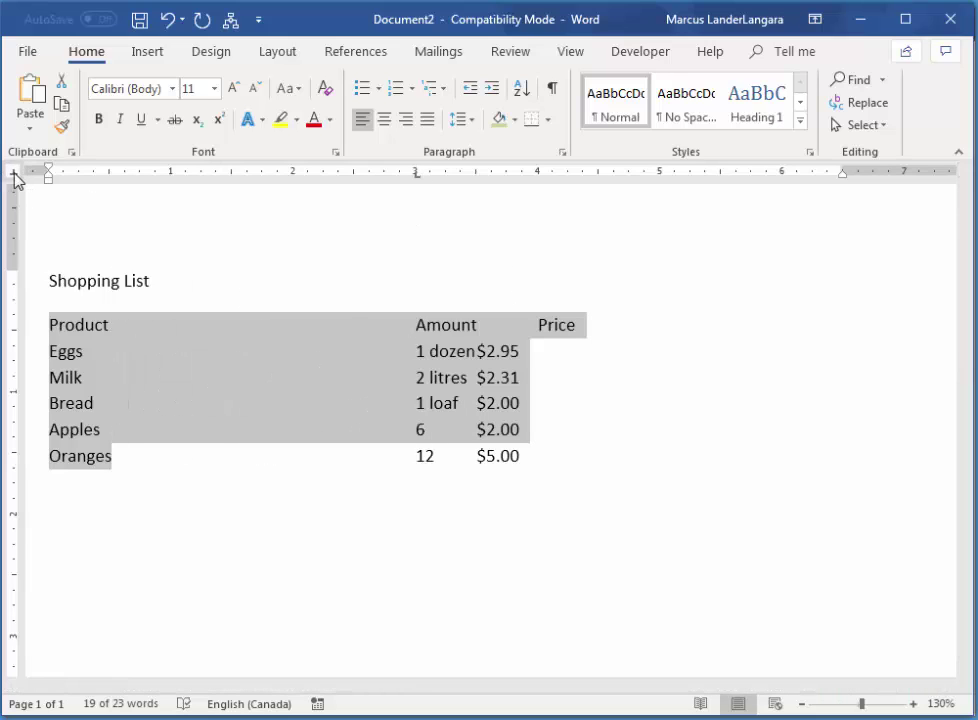
pyautogui.click(782, 175)
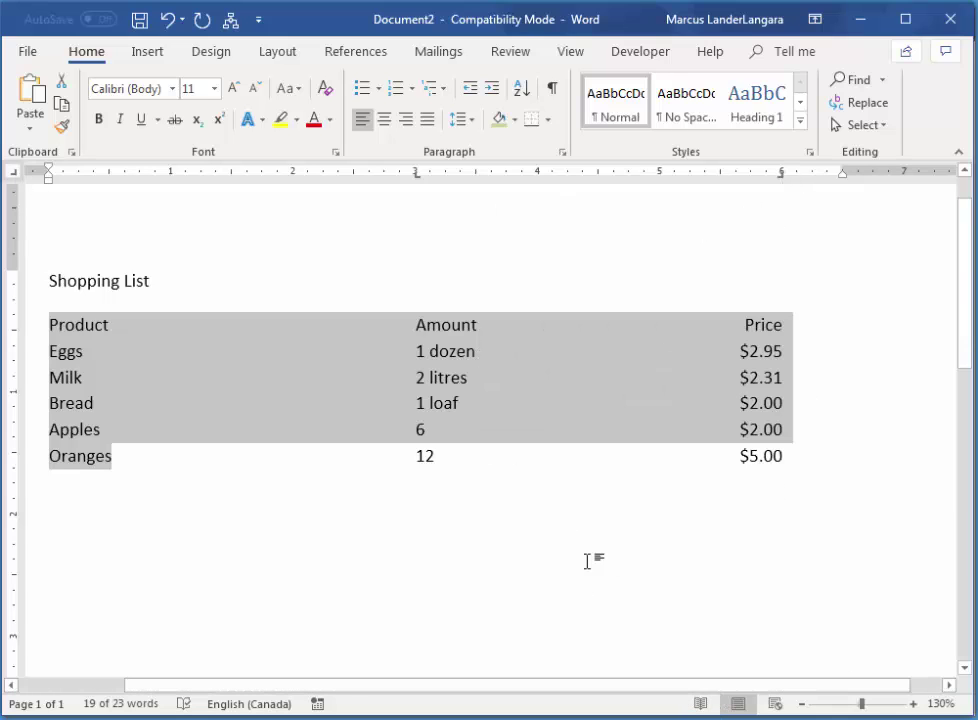
pyautogui.click(449, 472)
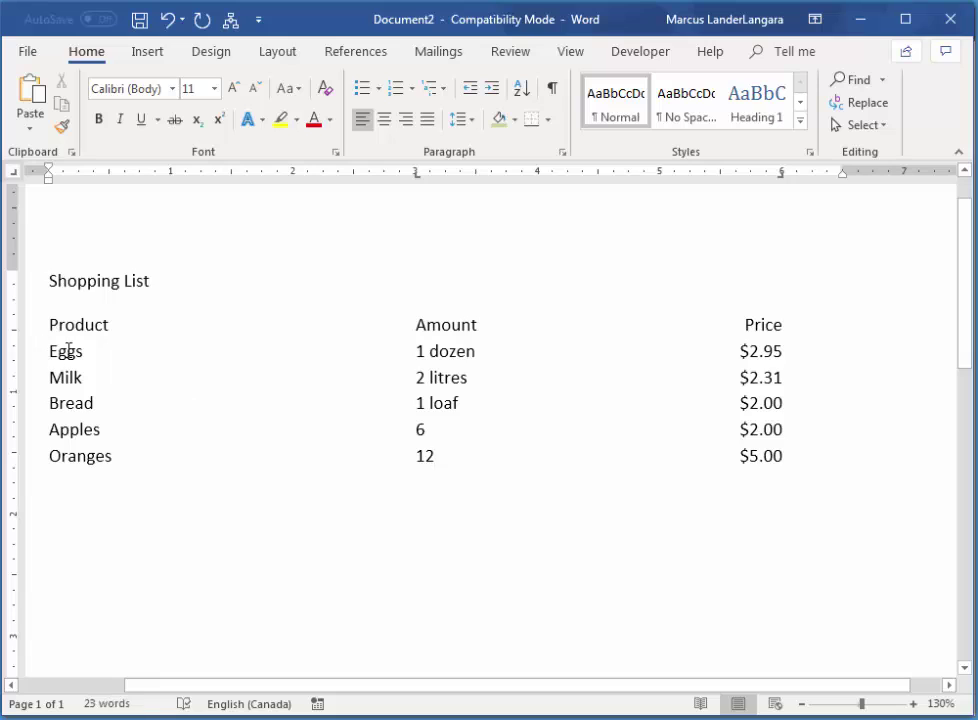
# Apply dotted leader 2 to both the 3-inch and 6-inch tab stops of the rows from Eggs through Oranges
pyautogui.moveTo(68, 352); pyautogui.dragTo(105, 456)
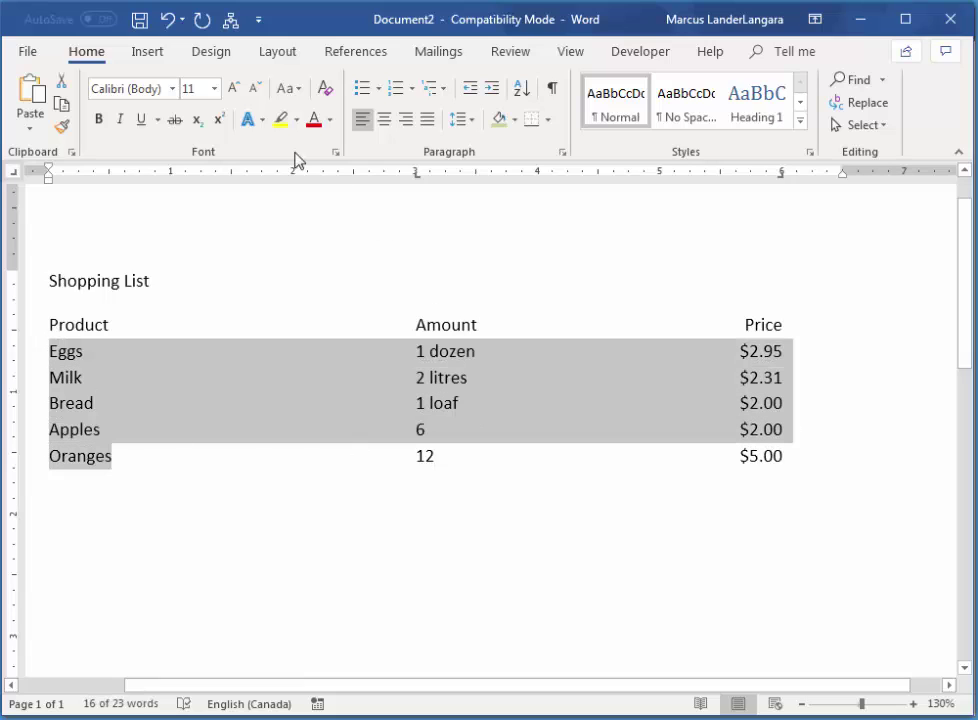
pyautogui.click(562, 153)
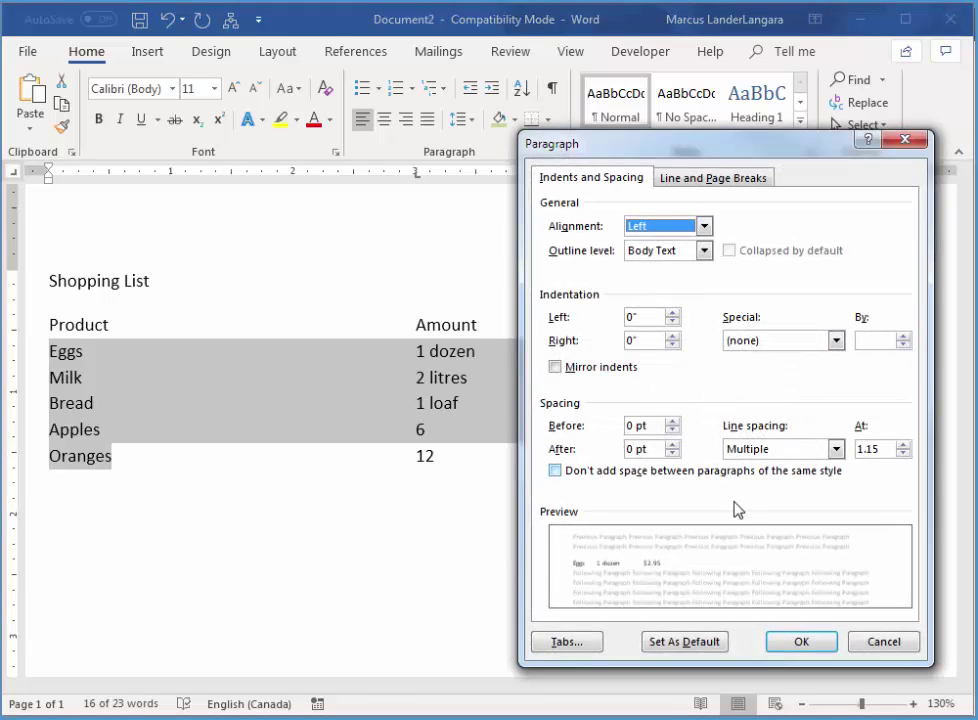
pyautogui.click(578, 644)
pyautogui.click(555, 336)
pyautogui.click(648, 498)
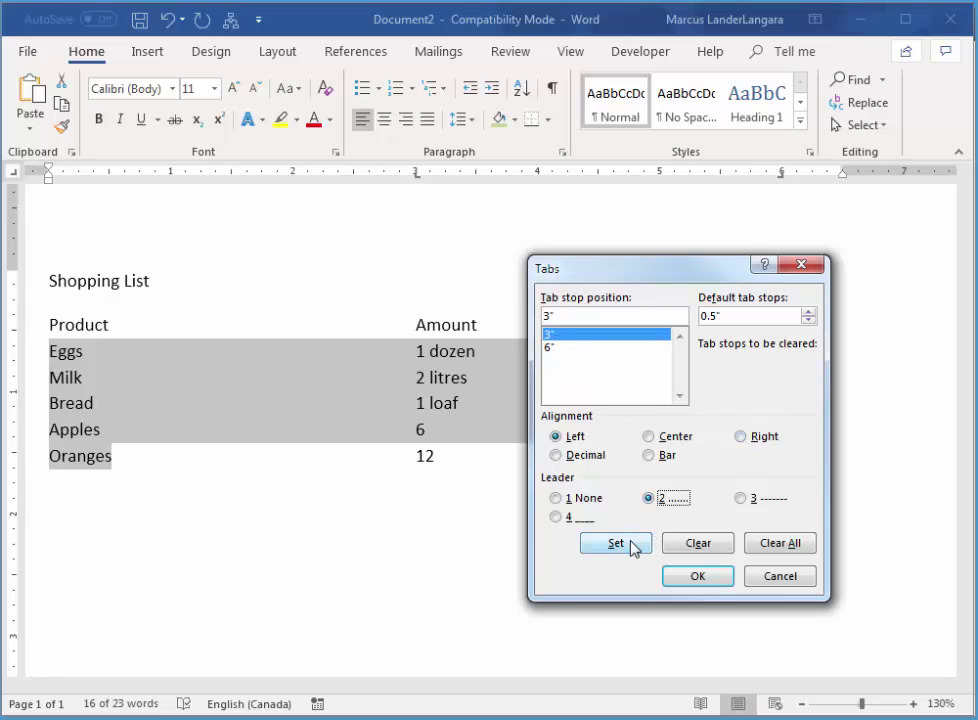
pyautogui.click(630, 545)
pyautogui.click(548, 347)
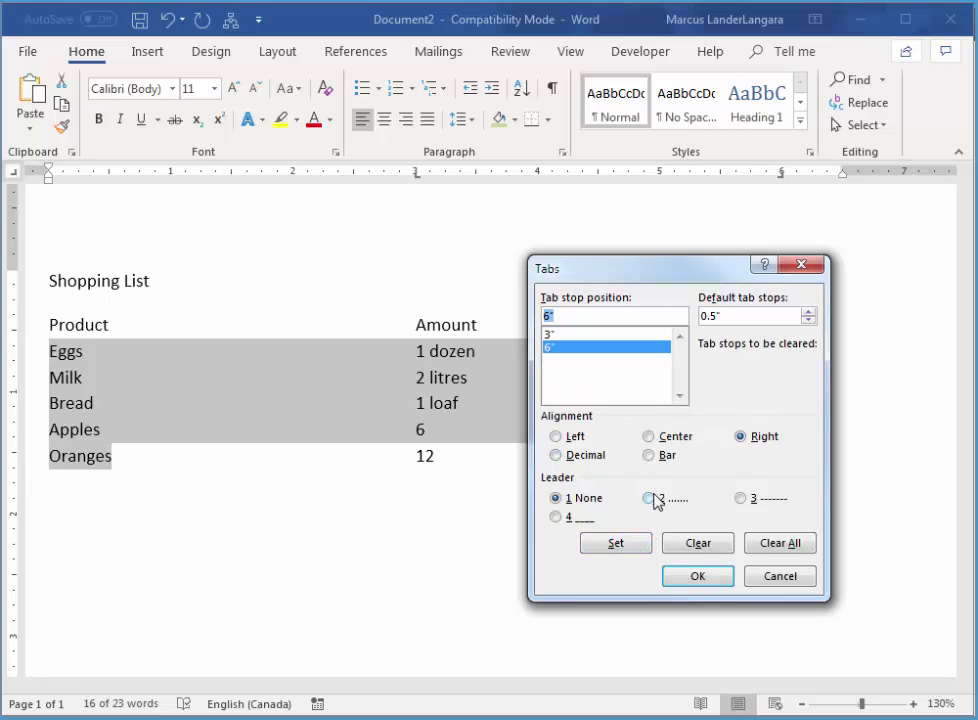
pyautogui.click(649, 498)
pyautogui.click(628, 547)
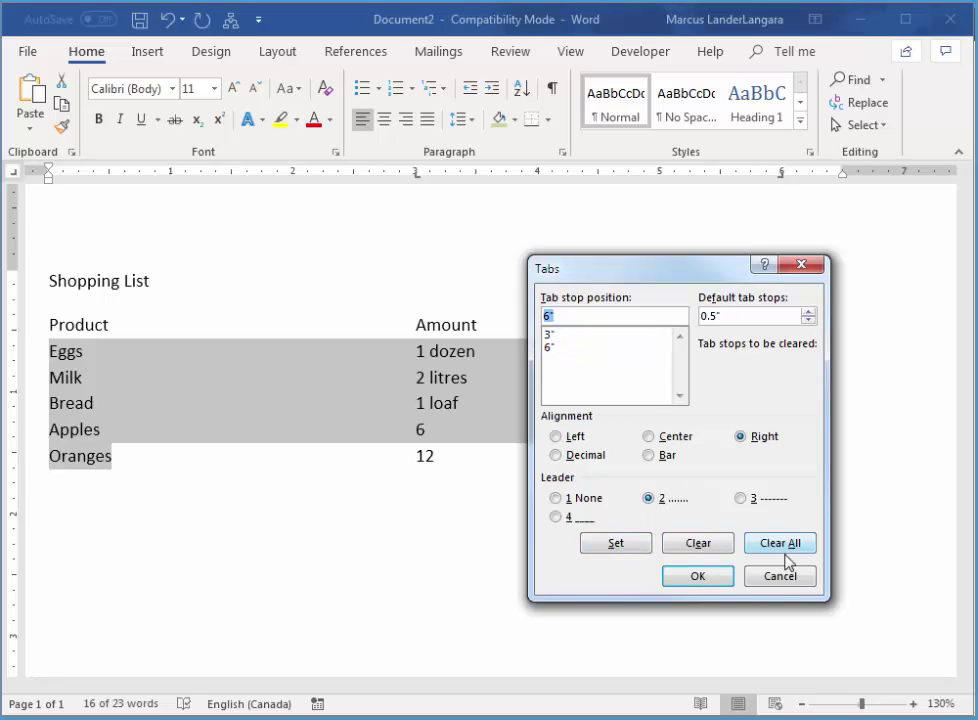
pyautogui.click(710, 578)
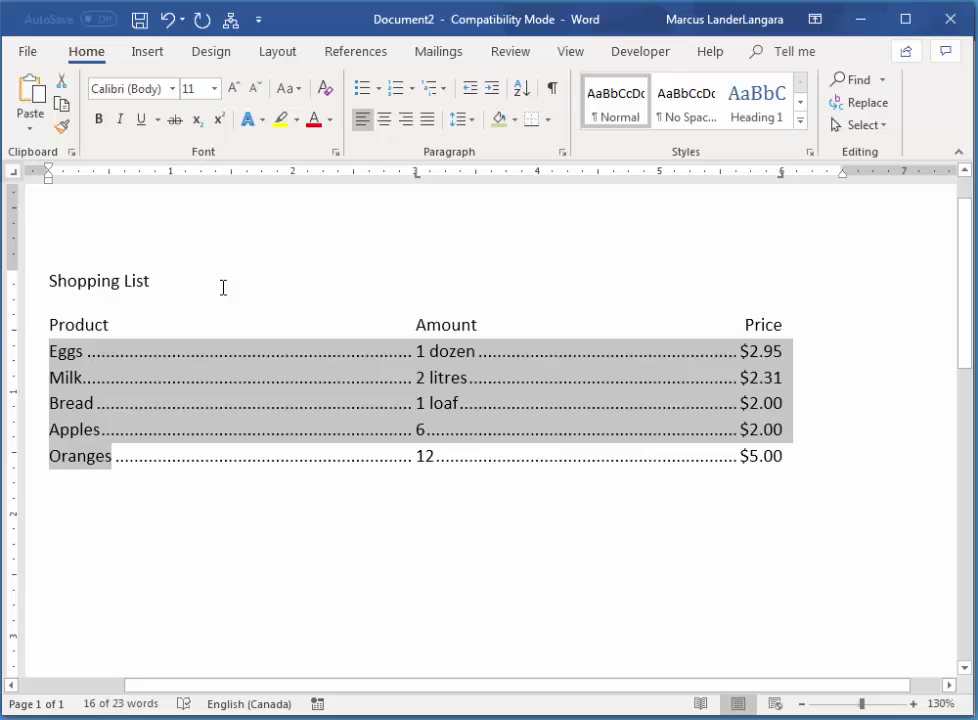
# Try positioning the Shopping List title with a left indent of about 2.9 inches and return the indent to 0
pyautogui.click(88, 283)
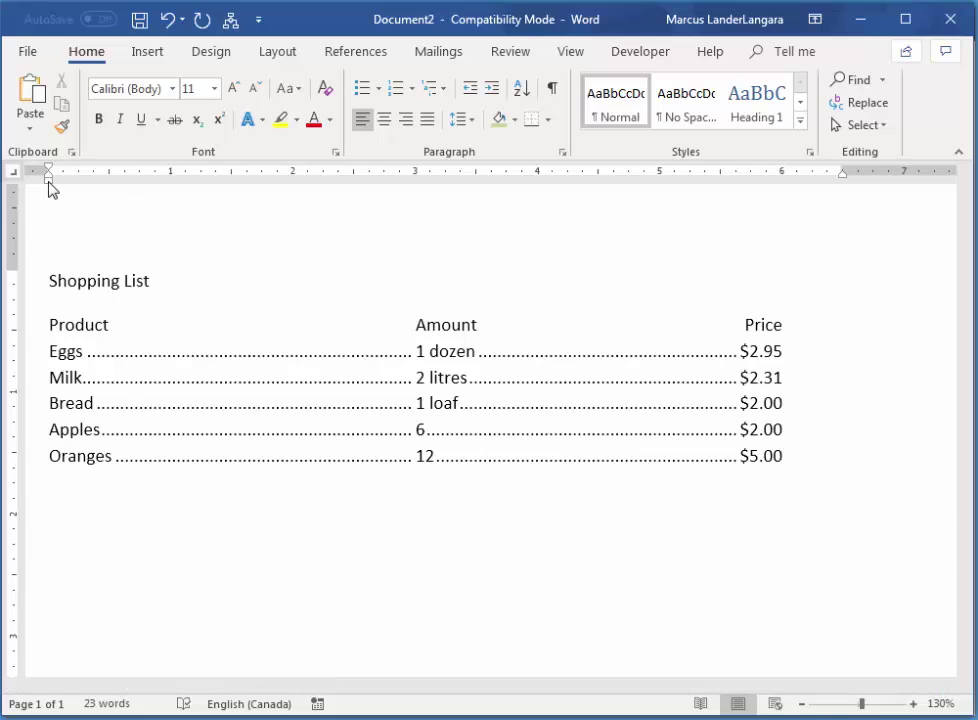
pyautogui.moveTo(48, 179)
pyautogui.mouseDown()
pyautogui.moveTo(145, 196)
pyautogui.moveTo(413, 209)
pyautogui.mouseUp()
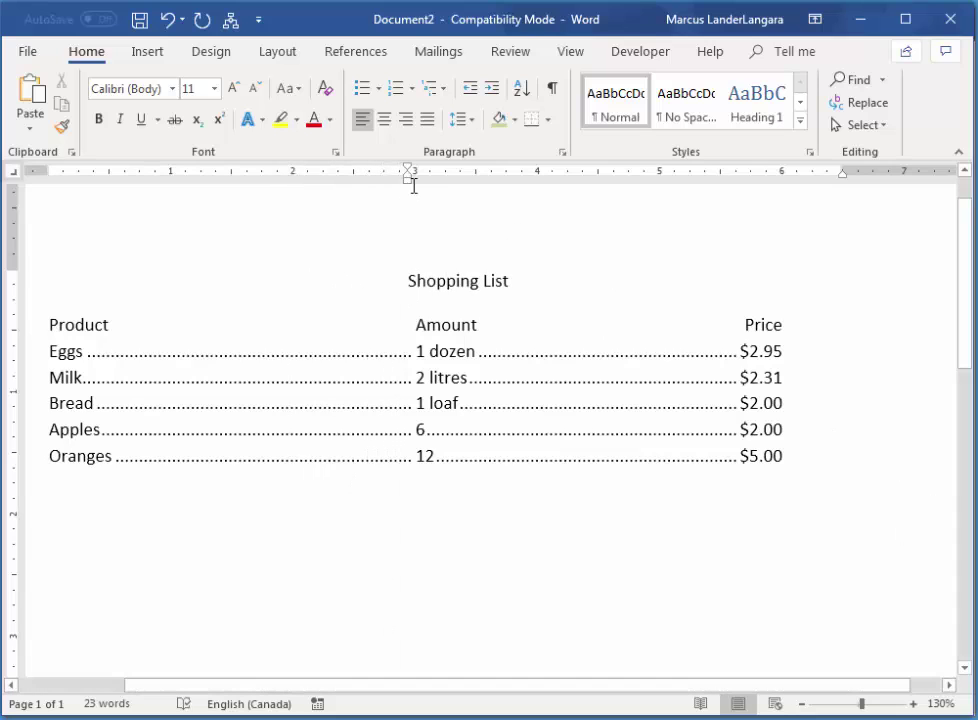
pyautogui.moveTo(408, 188)
pyautogui.mouseDown()
pyautogui.moveTo(41, 188)
pyautogui.moveTo(50, 188)
pyautogui.mouseUp()
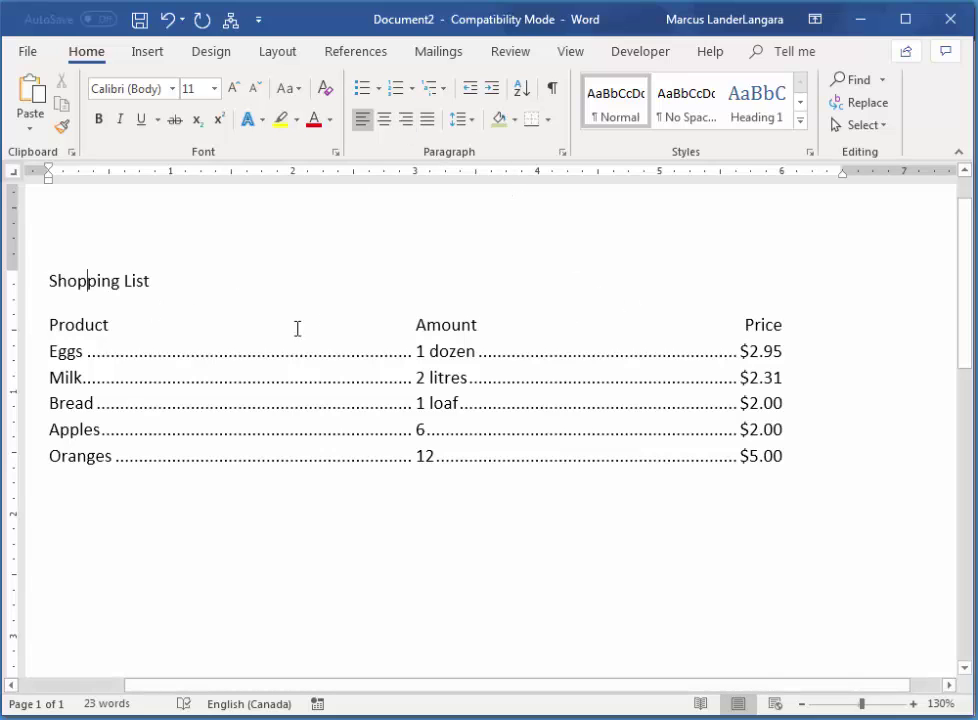
# Center the Shopping List title, place the cursor in the Eggs row and show the formatting marks
pyautogui.click(385, 121)
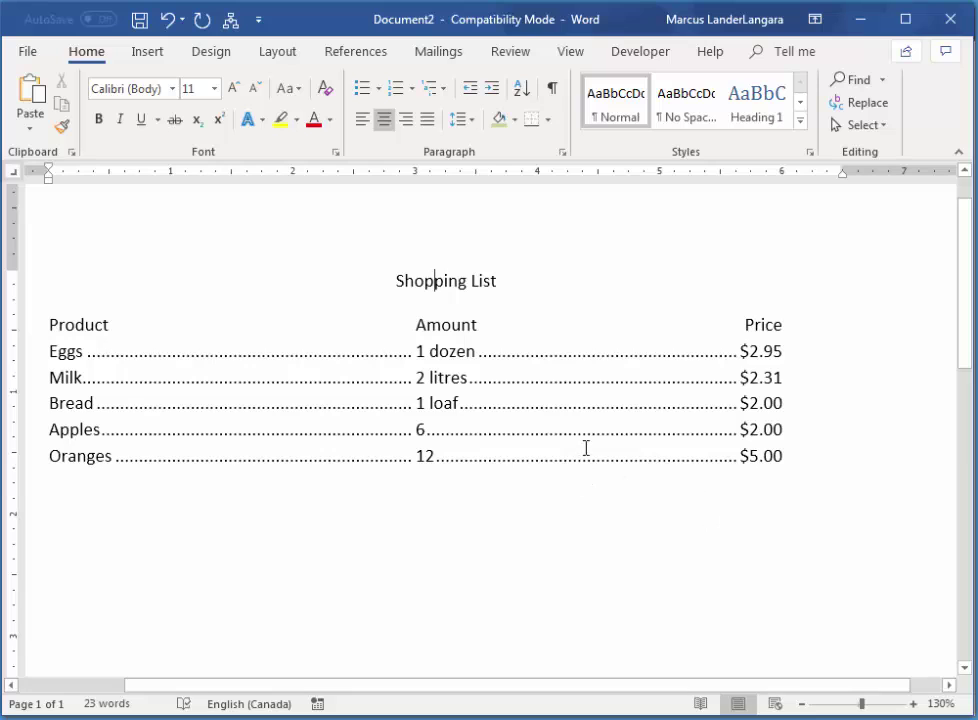
pyautogui.click(449, 351)
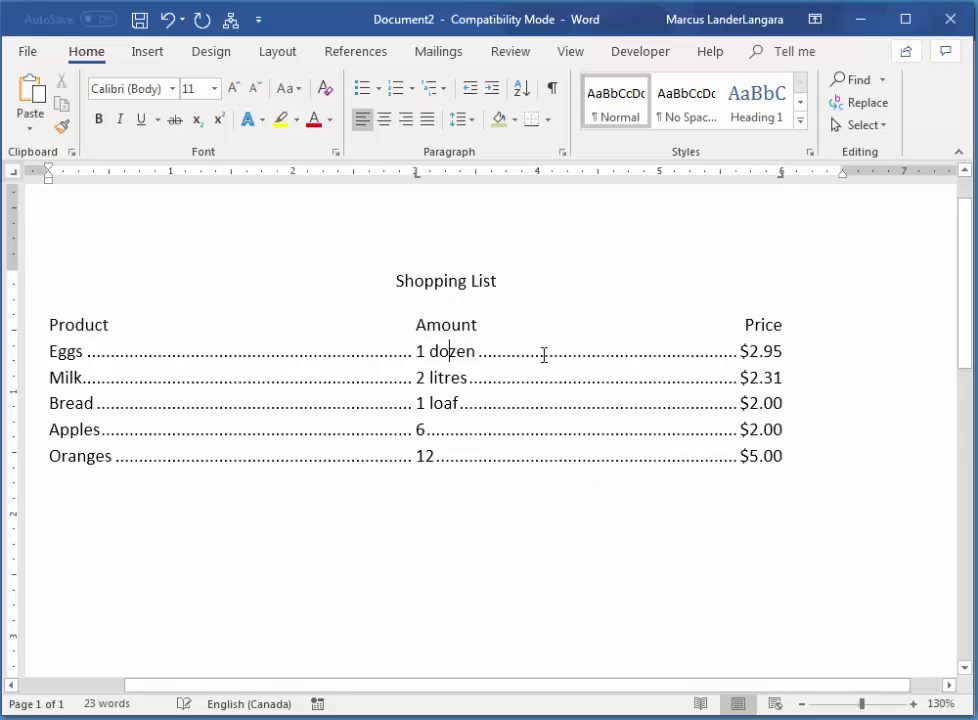
pyautogui.click(552, 88)
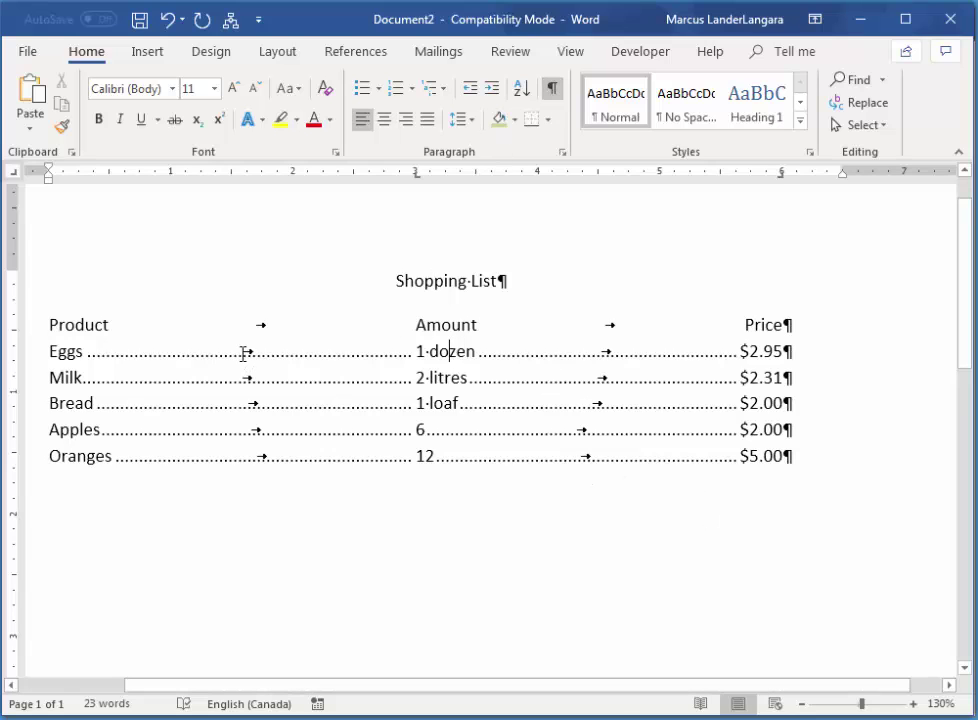